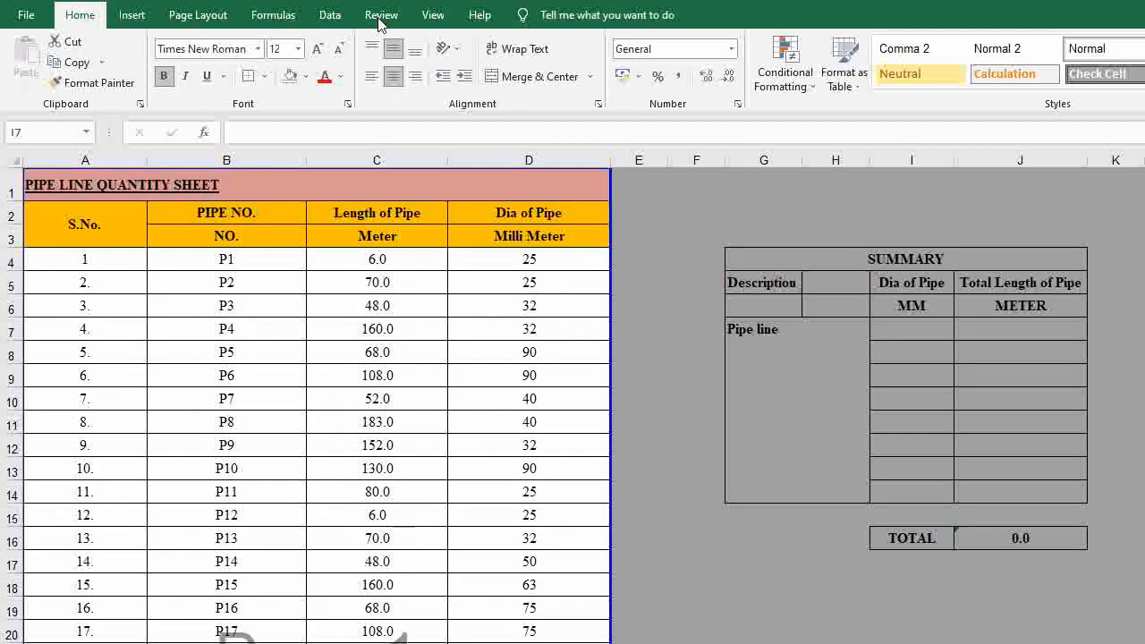
Freeze the sheet above row 4 so the title and heading rows stay in view.
{"action": "left_click", "coordinate": [438, 20]}
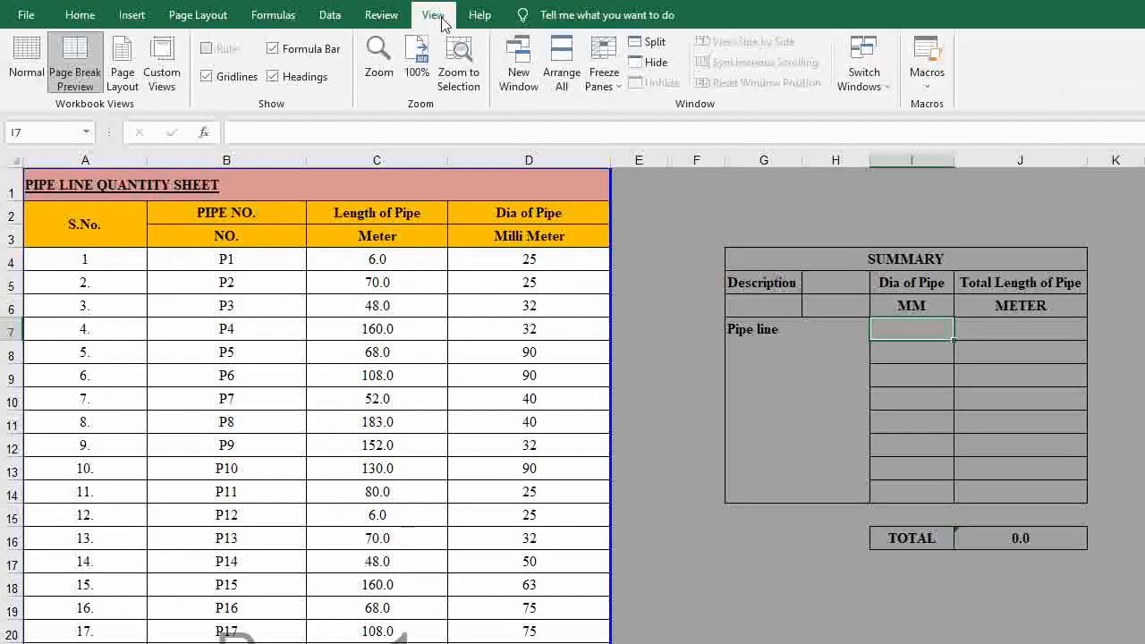
{"action": "left_click", "coordinate": [89, 288]}
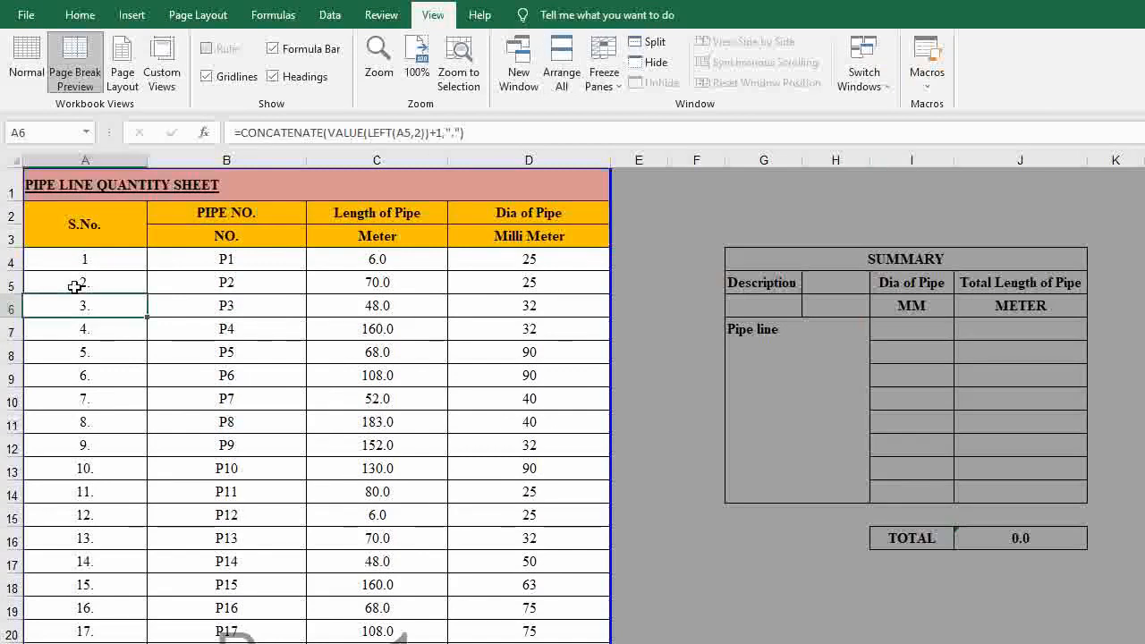
{"action": "left_click", "coordinate": [11, 260]}
{"action": "left_click", "coordinate": [604, 67]}
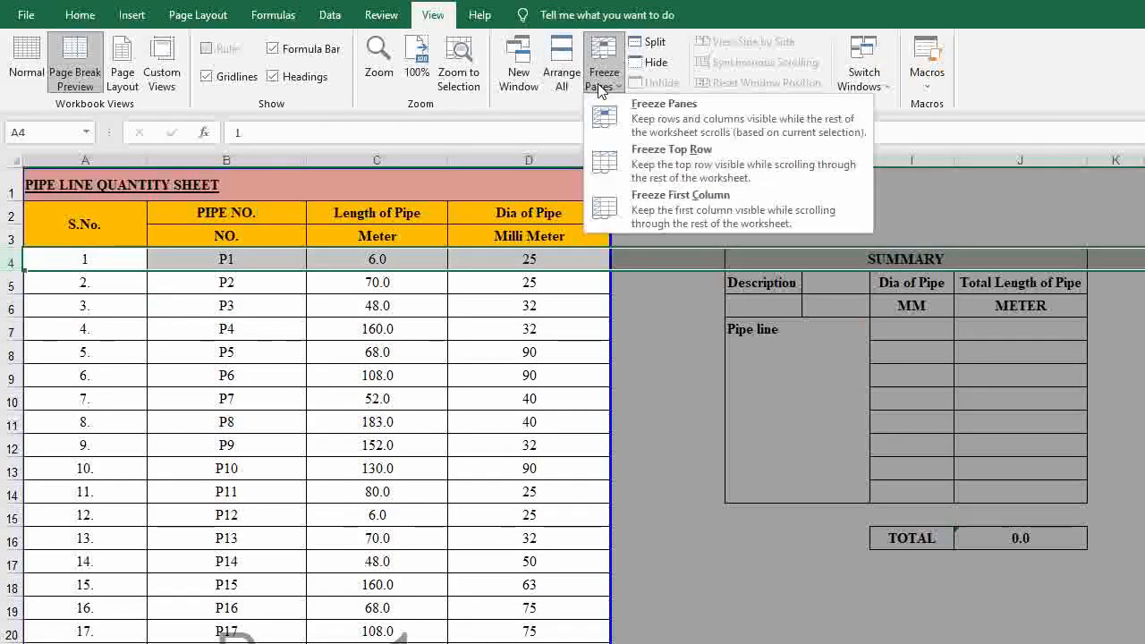
{"action": "left_click", "coordinate": [640, 121]}
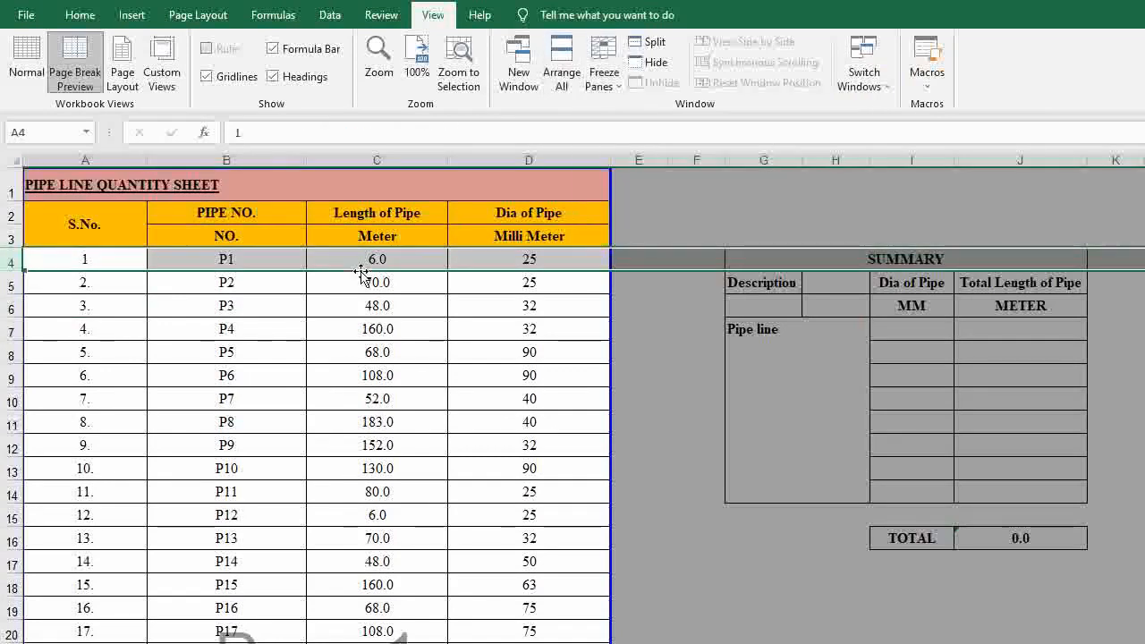
Review the pipe rows from the first entry down to the TOTAL row beneath the frozen headings.
{"action": "scroll", "coordinate": [385, 353], "scroll_direction": "down", "scroll_amount": 1}
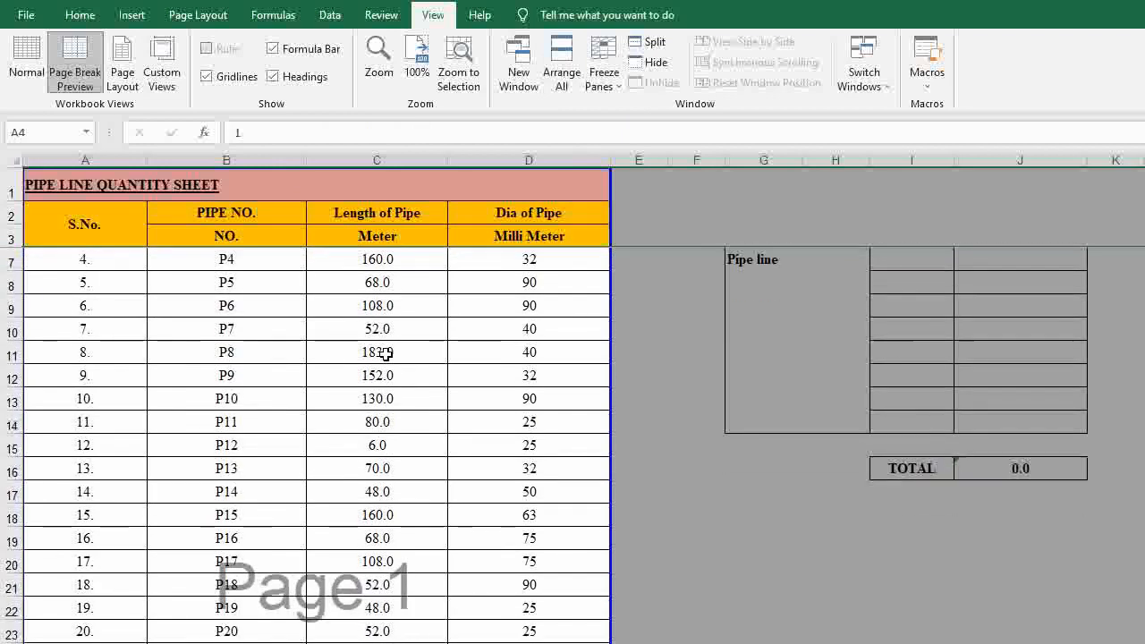
{"action": "scroll", "coordinate": [360, 324], "scroll_direction": "down", "scroll_amount": 2}
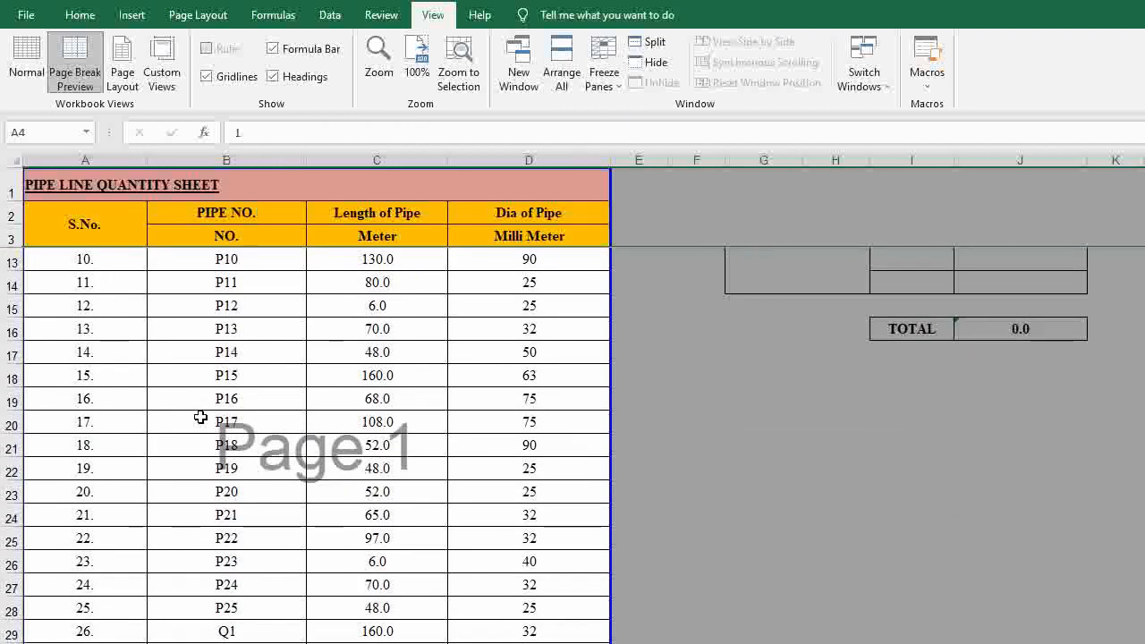
{"action": "scroll", "coordinate": [378, 405], "scroll_direction": "down", "scroll_amount": 3}
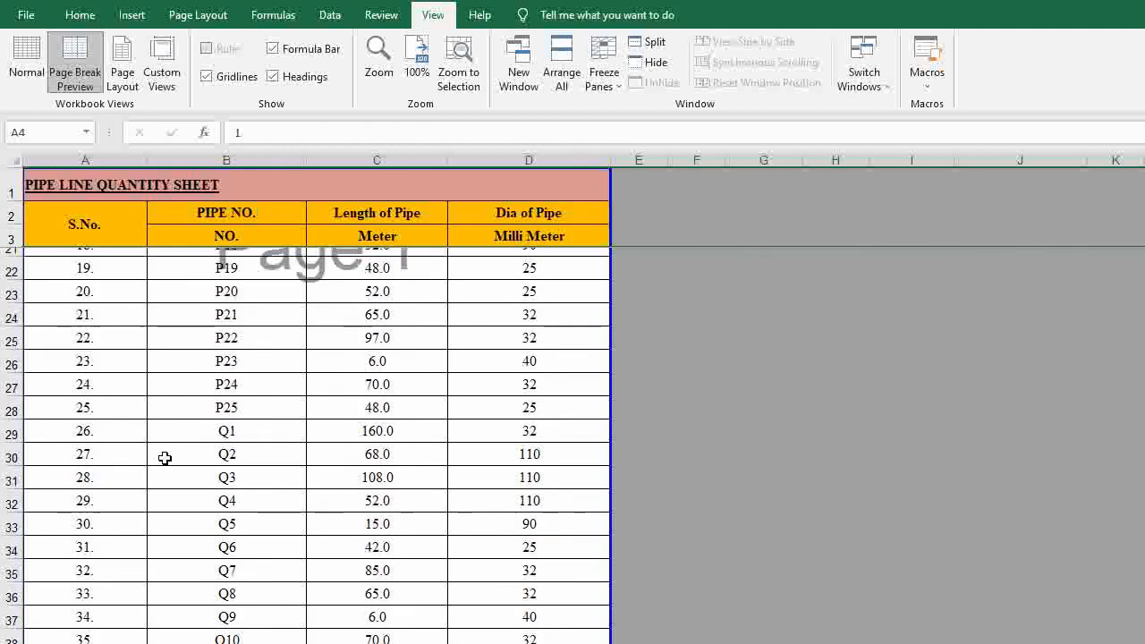
{"action": "scroll", "coordinate": [545, 484], "scroll_direction": "down", "scroll_amount": 2}
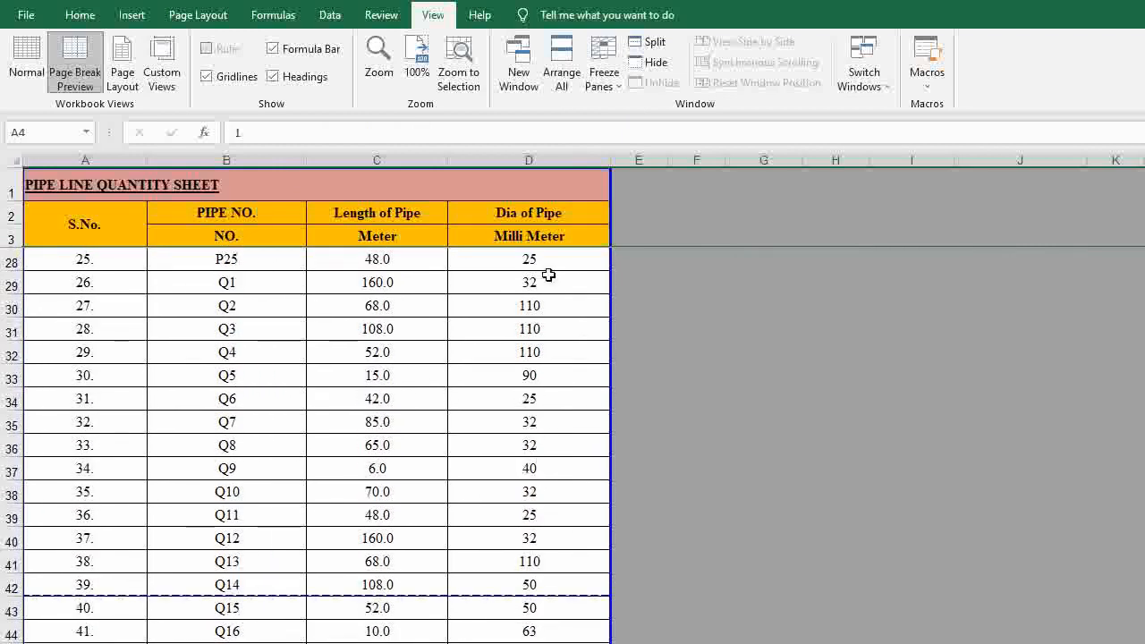
{"action": "scroll", "coordinate": [551, 391], "scroll_direction": "down", "scroll_amount": 3}
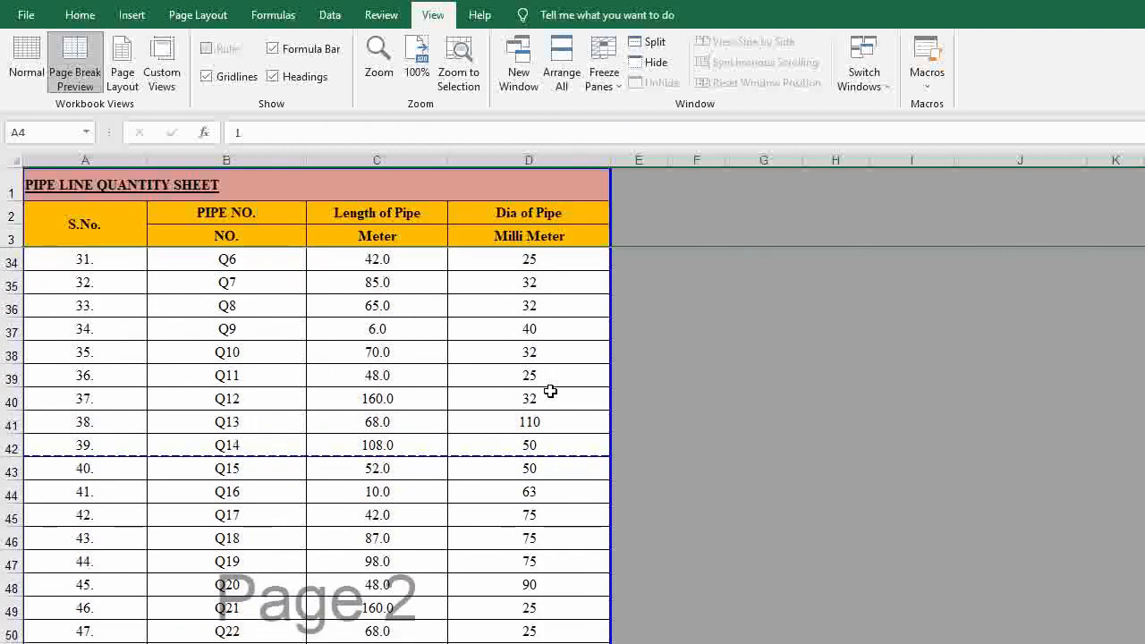
{"action": "scroll", "coordinate": [551, 391], "scroll_direction": "down", "scroll_amount": 1}
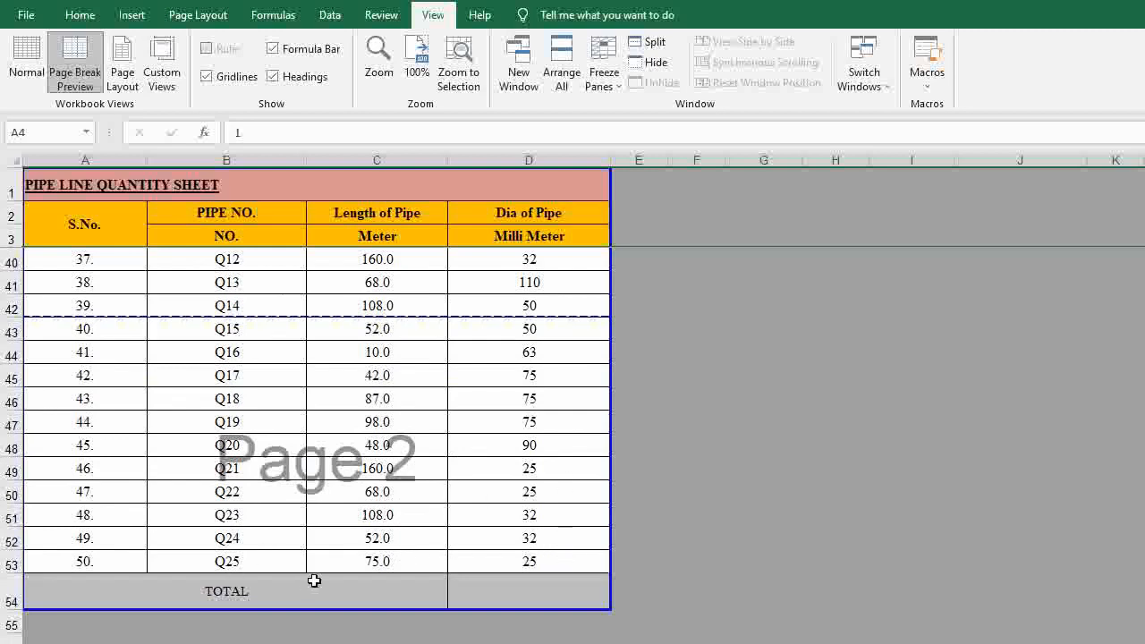
{"action": "scroll", "coordinate": [401, 472], "scroll_direction": "up", "scroll_amount": 12}
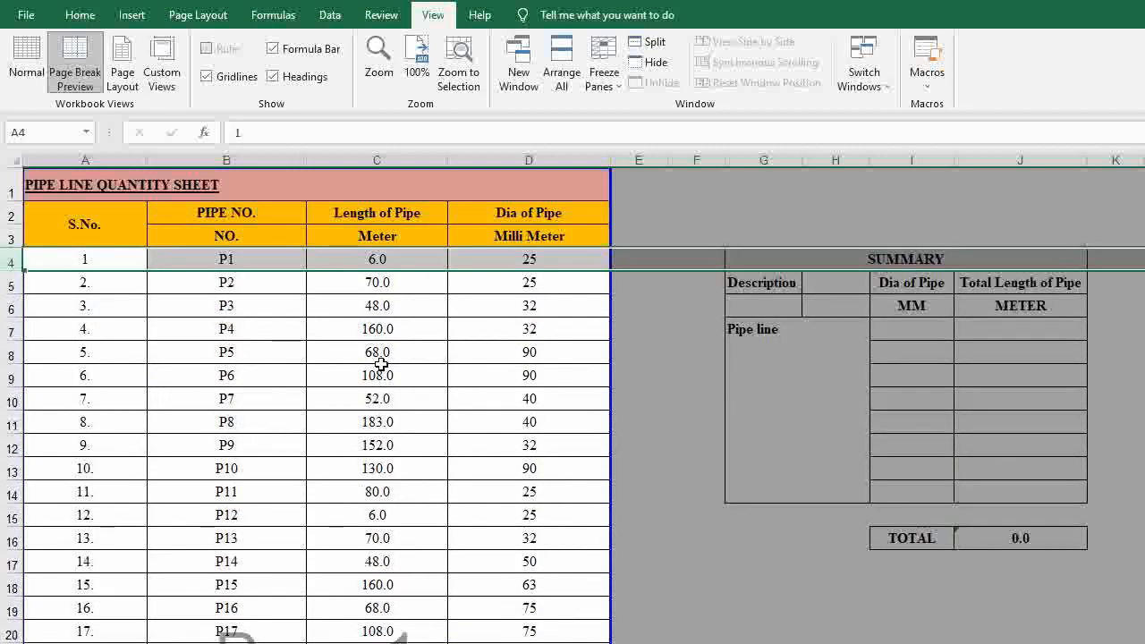
Enter =SUM(C4:C53) in cell C54 of the TOTAL row to total the pipe lengths.
{"action": "left_click", "coordinate": [380, 365]}
{"action": "scroll", "coordinate": [493, 384], "scroll_direction": "down", "scroll_amount": 9}
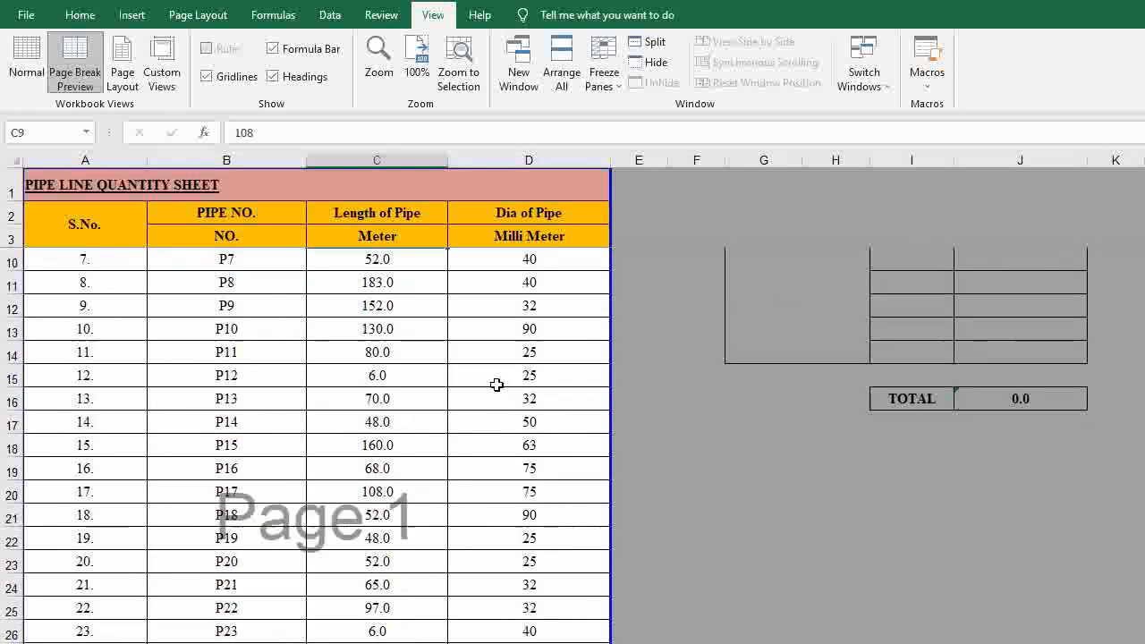
{"action": "scroll", "coordinate": [534, 433], "scroll_direction": "down", "scroll_amount": 3}
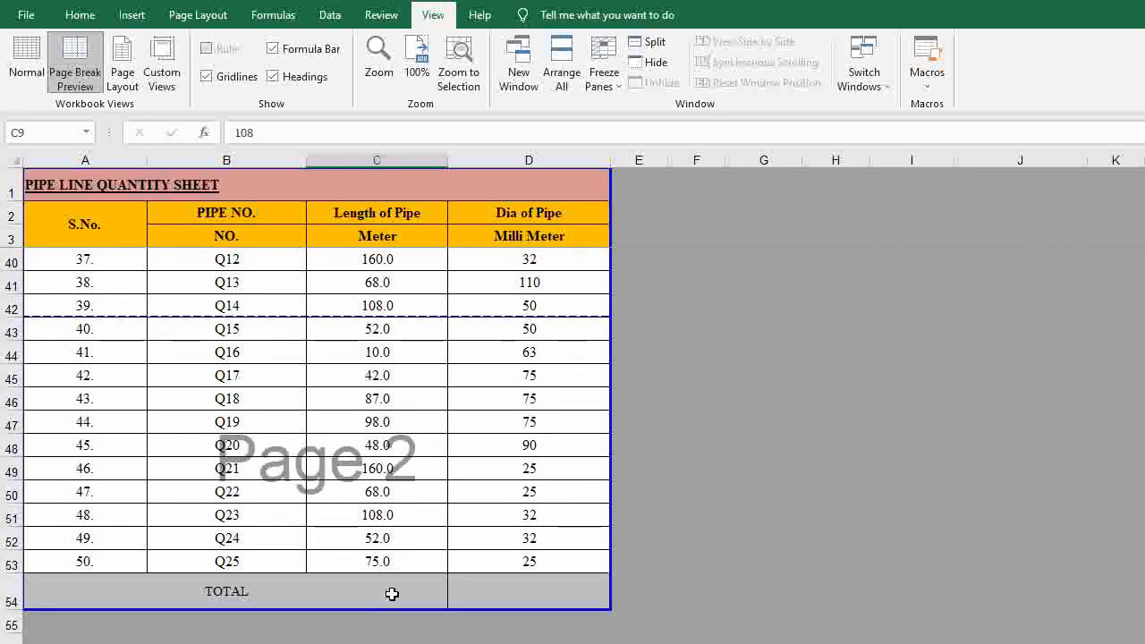
{"action": "left_click", "coordinate": [406, 583]}
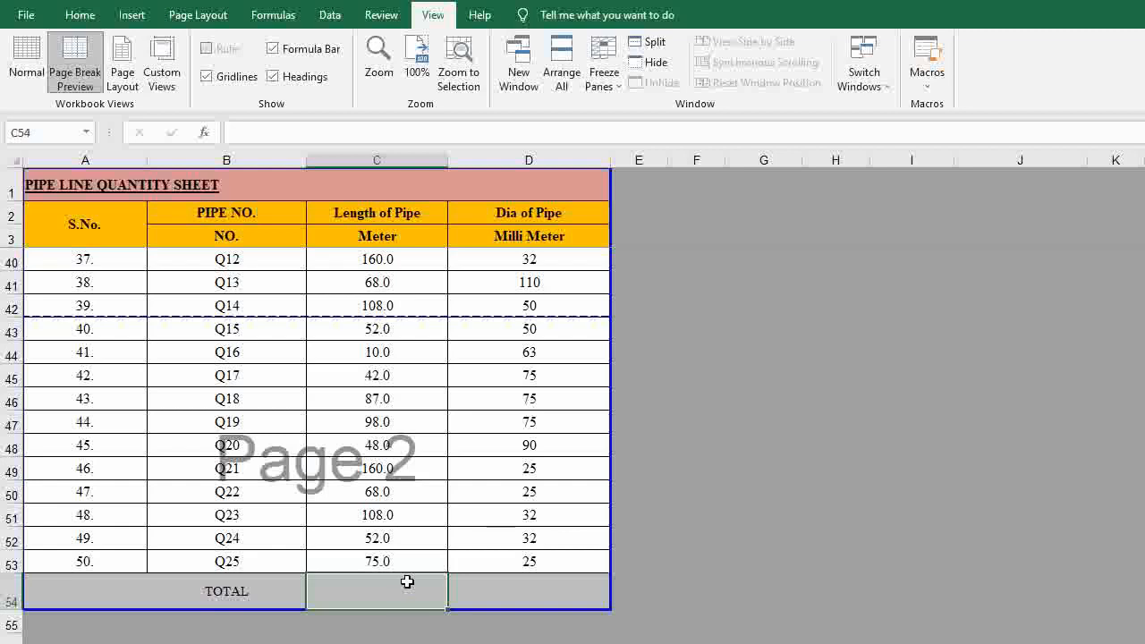
{"action": "type", "text": "="}
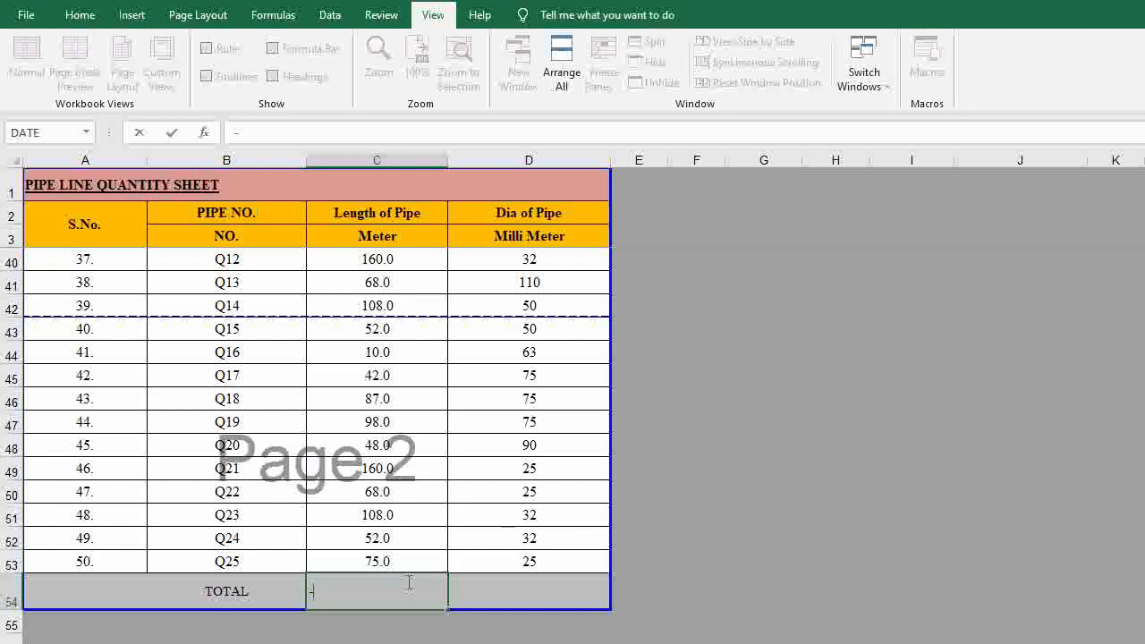
{"action": "type", "text": "=S"}
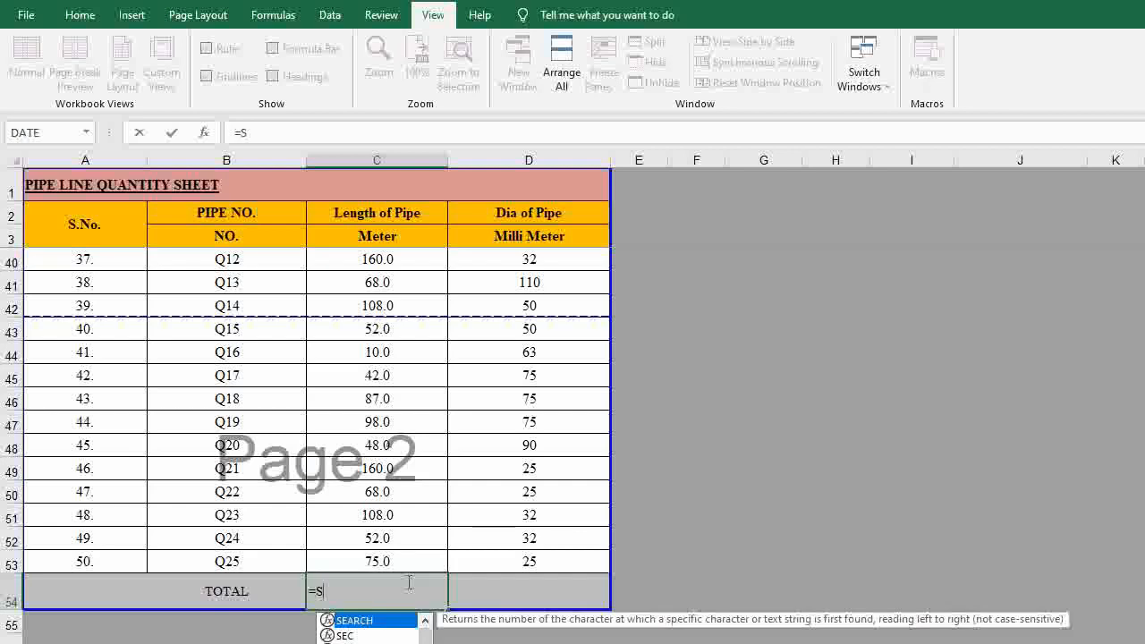
{"action": "type", "text": "UM("}
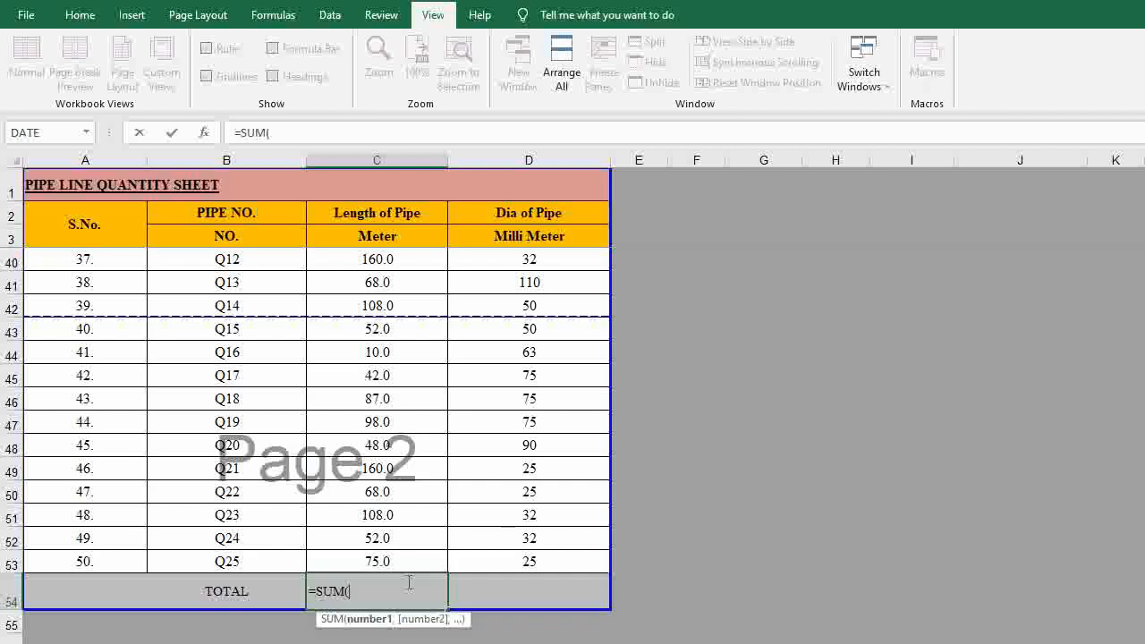
{"action": "scroll", "coordinate": [390, 424], "scroll_direction": "up", "scroll_amount": 12}
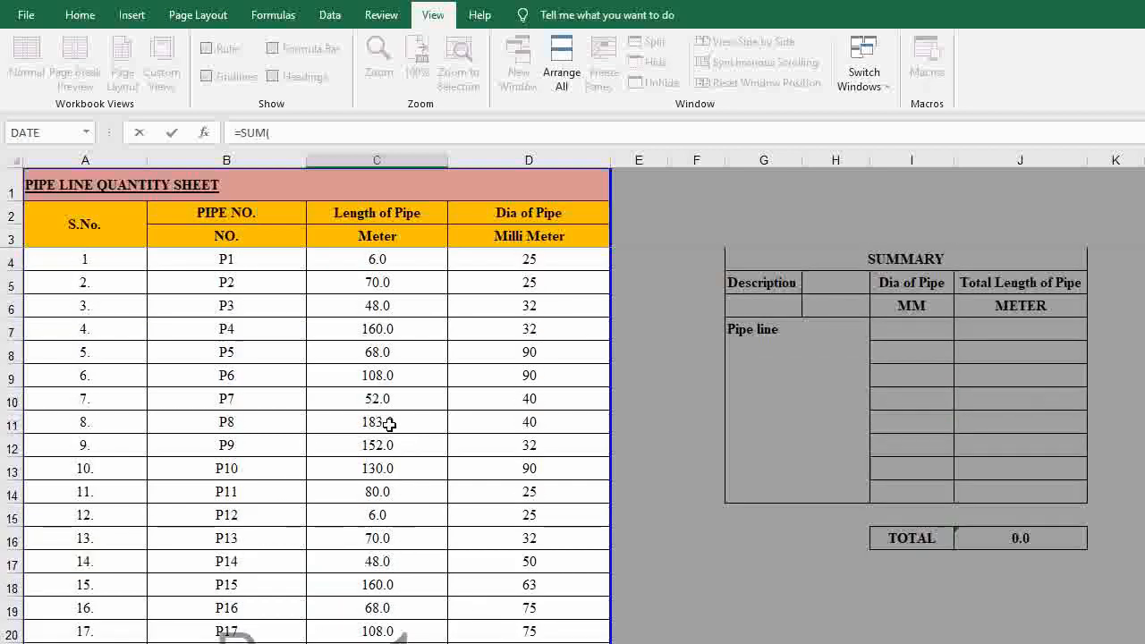
{"action": "left_click_drag", "start_coordinate": [380, 259], "coordinate": [384, 609]}
{"action": "key", "text": "Return"}
Make the length total in C54 bold and centred, and make the TOTAL label in B54 bold.
{"action": "scroll", "coordinate": [458, 586], "scroll_direction": "down", "scroll_amount": 1}
{"action": "left_click", "coordinate": [409, 565]}
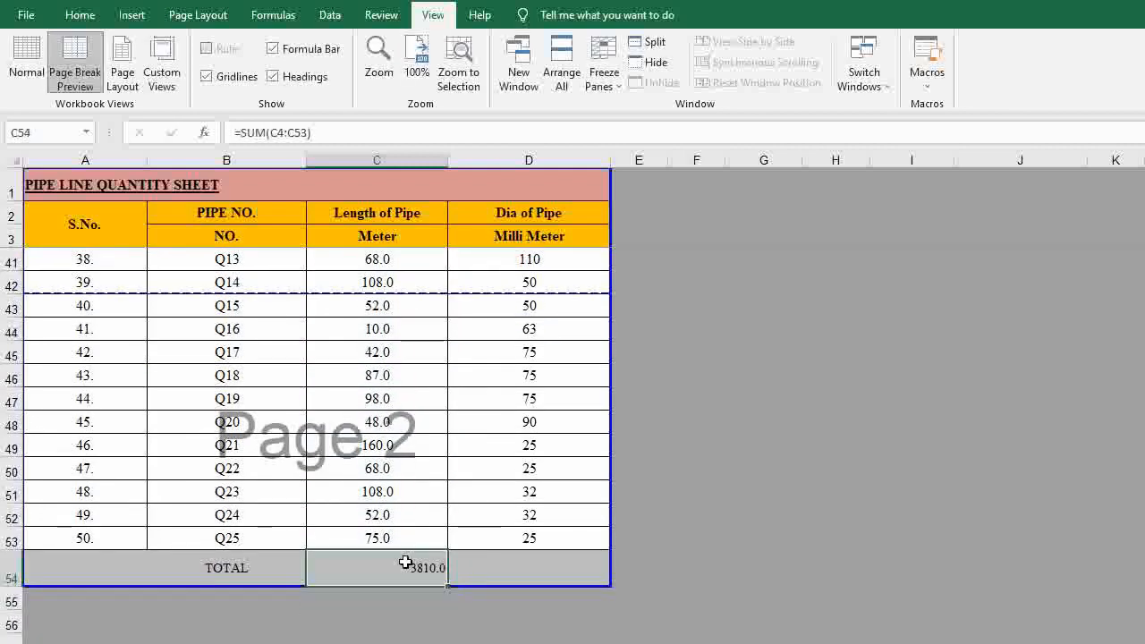
{"action": "left_click", "coordinate": [77, 15]}
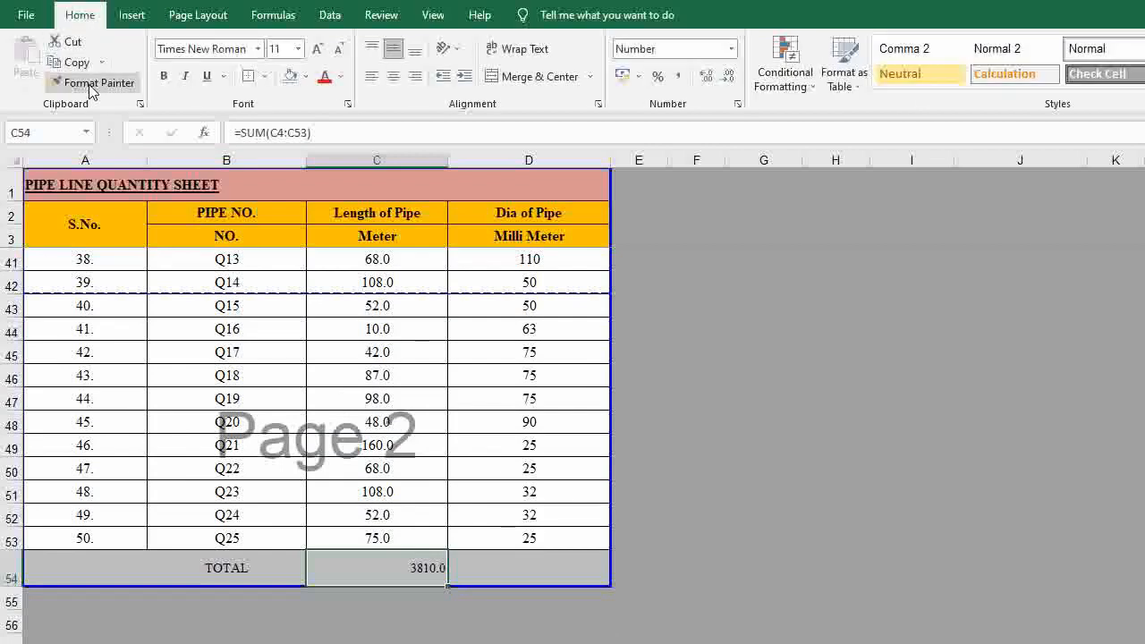
{"action": "left_click", "coordinate": [164, 76]}
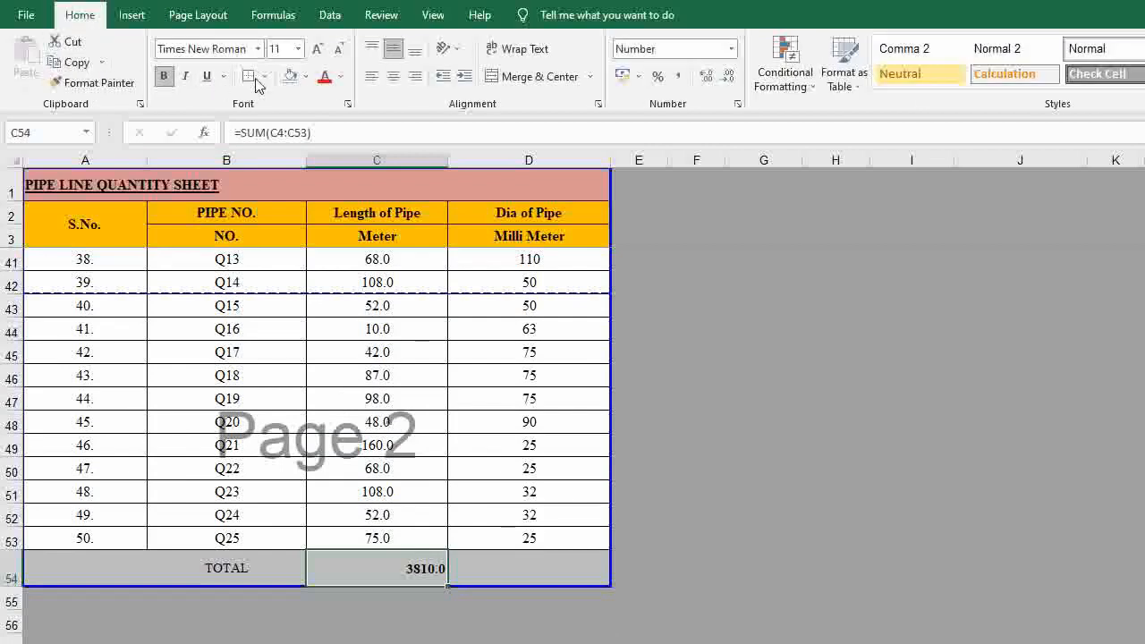
{"action": "left_click", "coordinate": [393, 79]}
{"action": "left_click", "coordinate": [234, 568]}
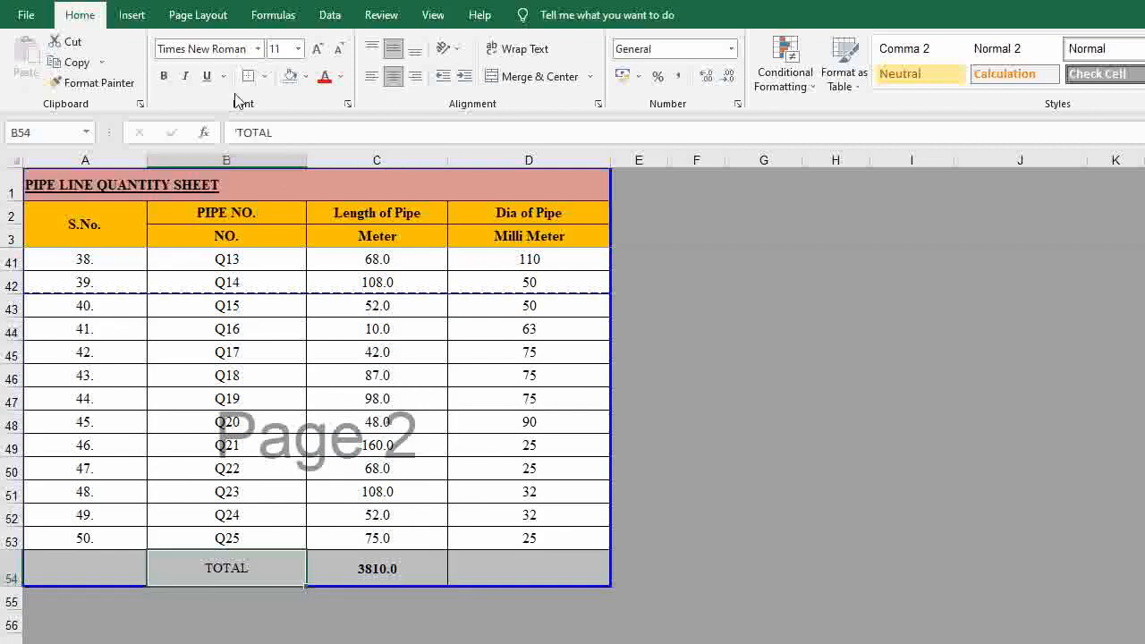
{"action": "left_click", "coordinate": [164, 76]}
Enter the pipe diameters 25, 32 and 40 in cells I7 to I9 of the SUMMARY table.
{"action": "scroll", "coordinate": [528, 515], "scroll_direction": "up", "scroll_amount": 4}
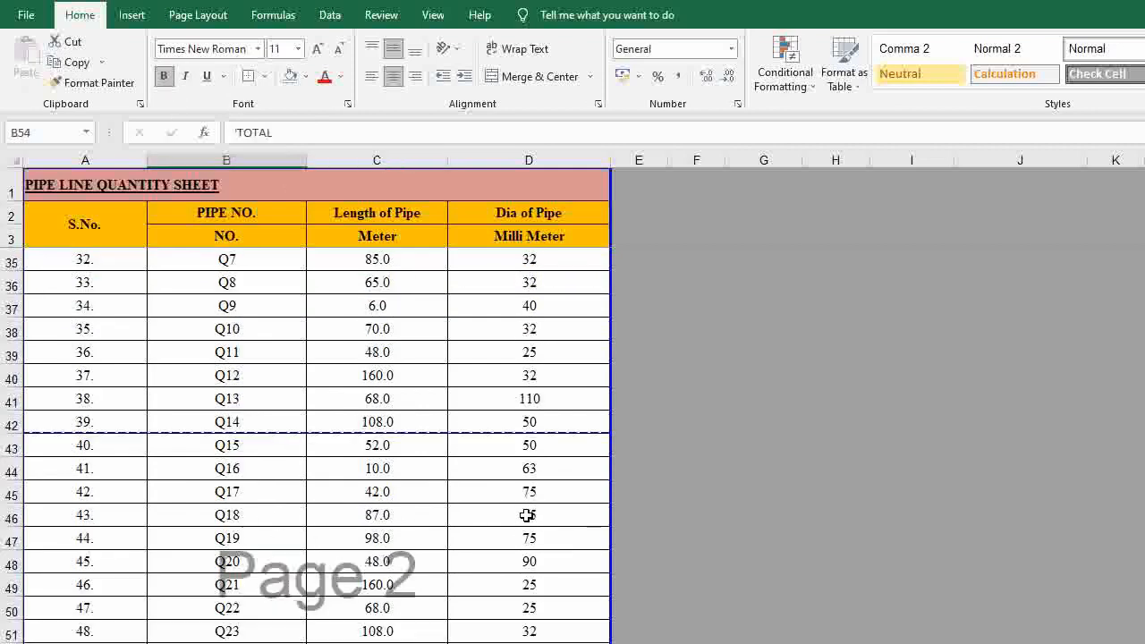
{"action": "scroll", "coordinate": [528, 511], "scroll_direction": "up", "scroll_amount": 8}
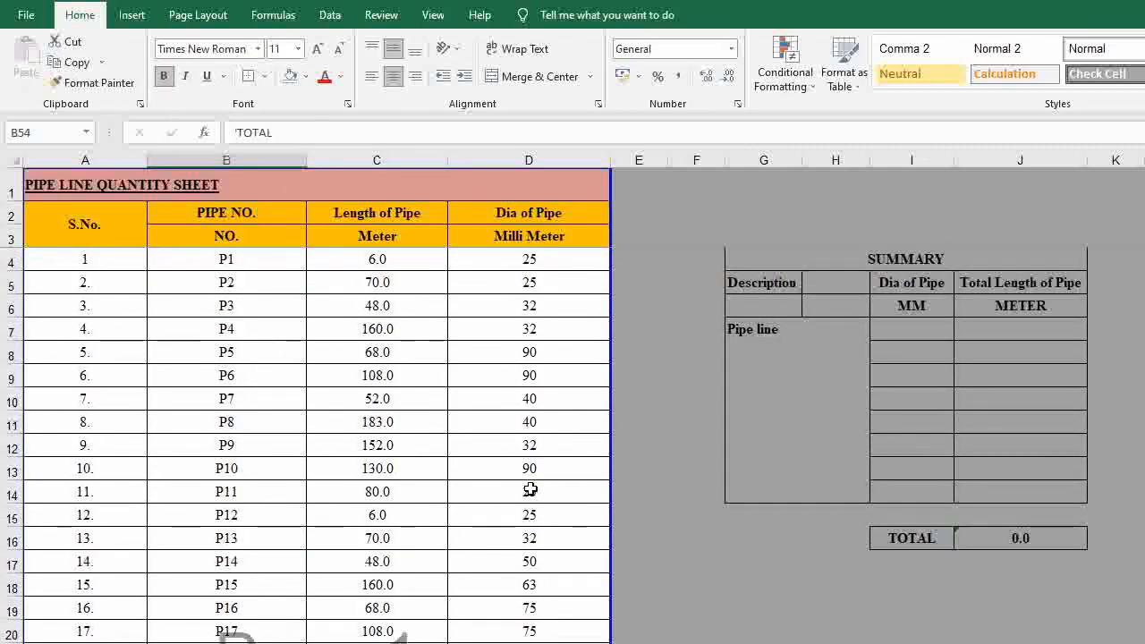
{"action": "left_click_drag", "start_coordinate": [771, 333], "coordinate": [774, 345]}
{"action": "left_click", "coordinate": [544, 258]}
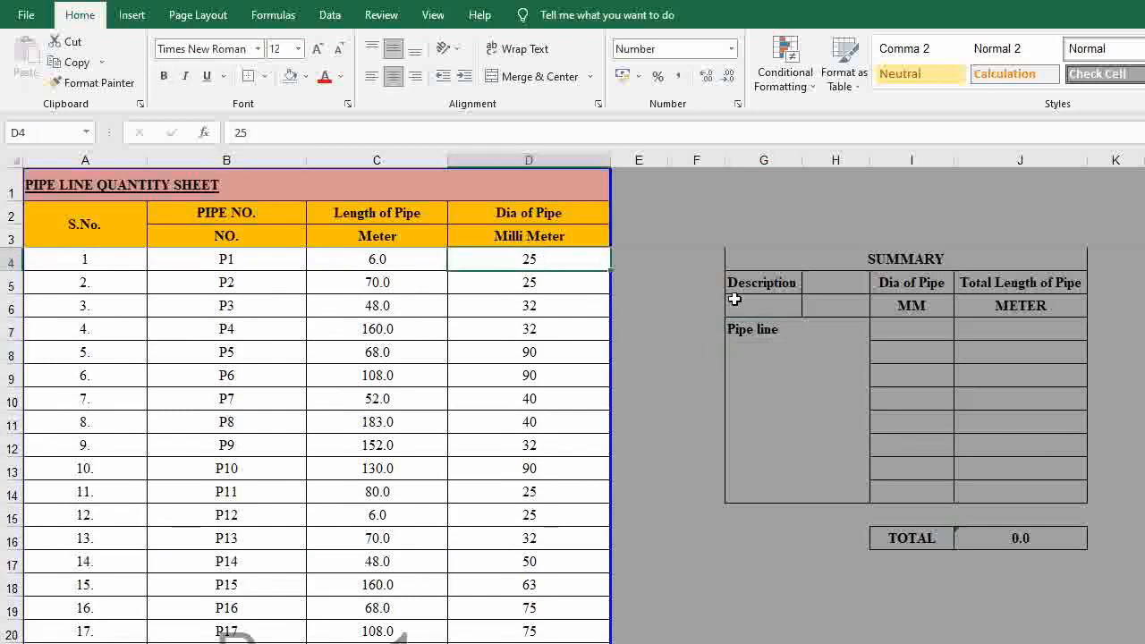
{"action": "left_click", "coordinate": [915, 333]}
{"action": "type", "text": "25"}
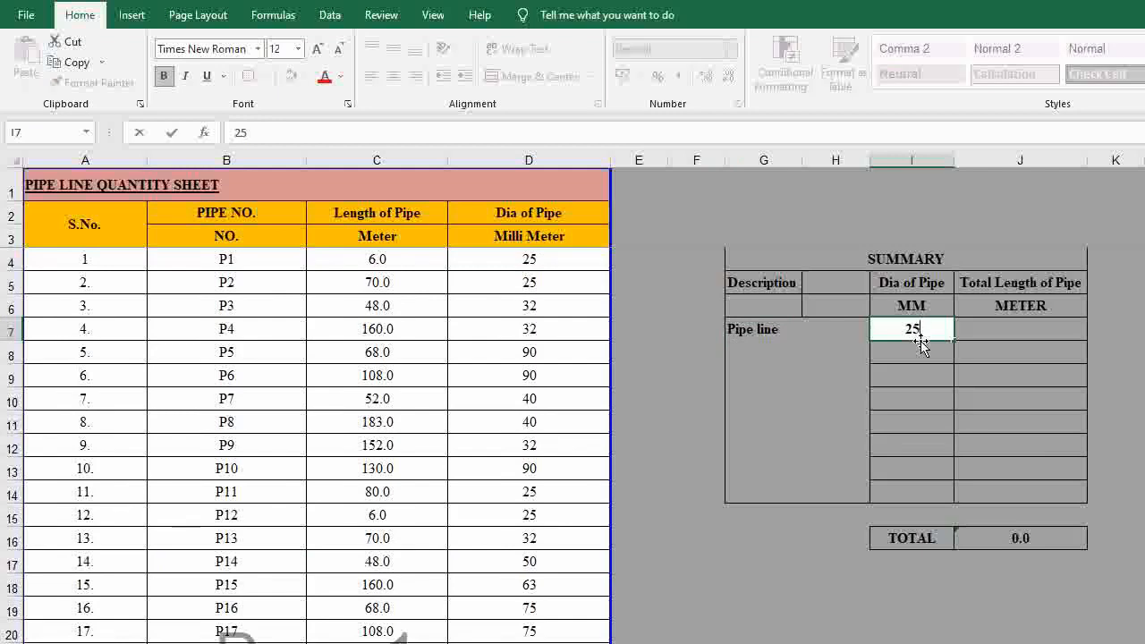
{"action": "key", "text": "Return"}
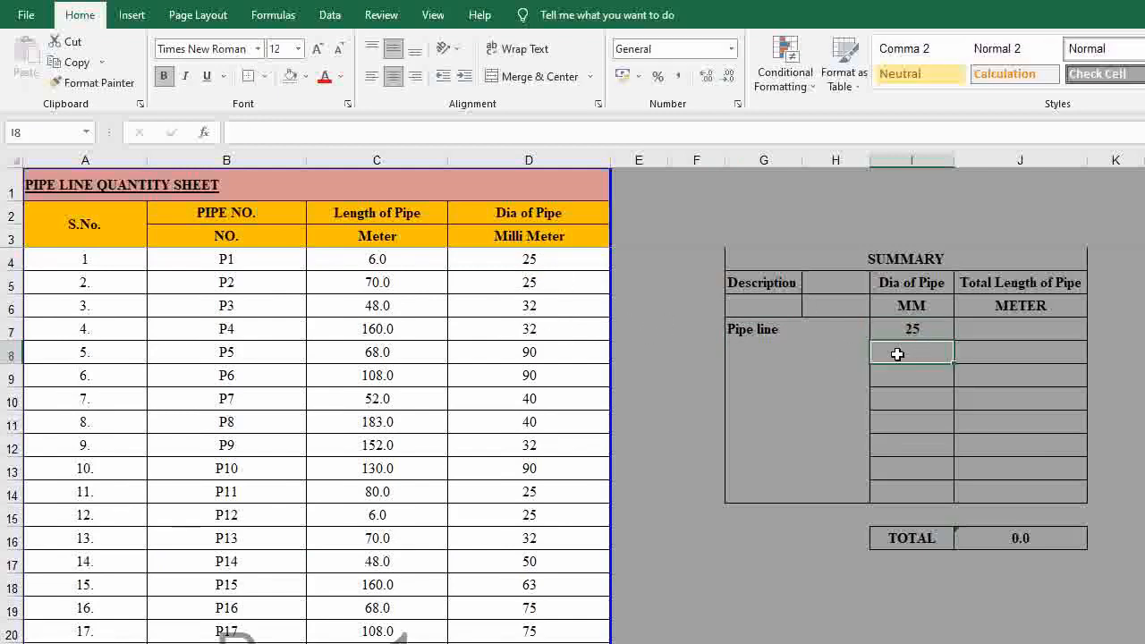
{"action": "type", "text": "32"}
{"action": "key", "text": "Return"}
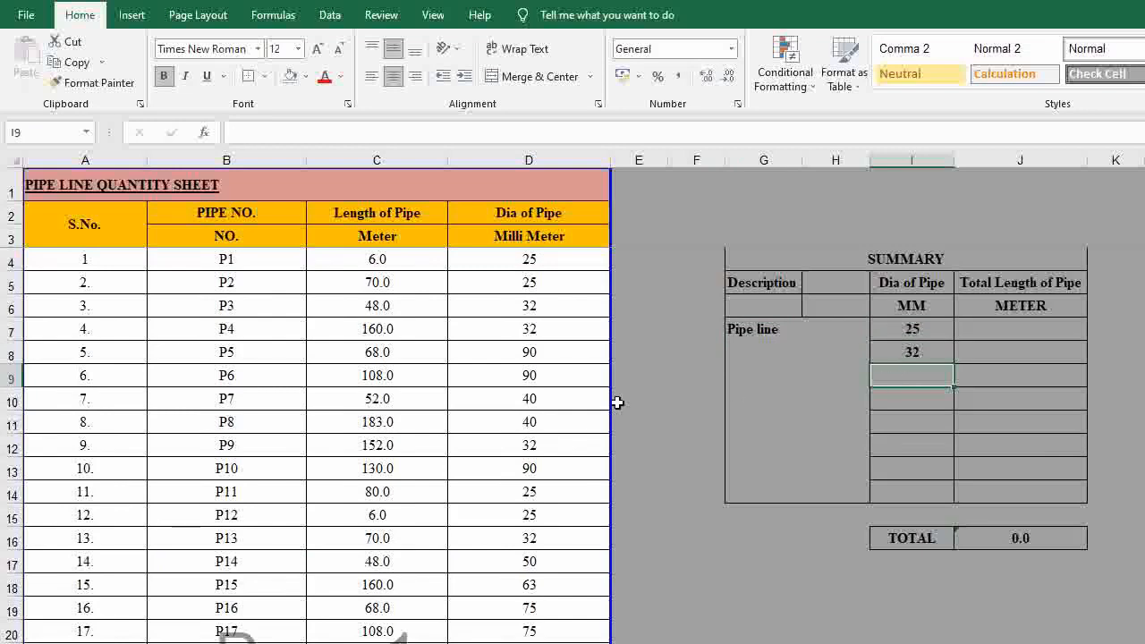
{"action": "type", "text": "40"}
{"action": "key", "text": "Return"}
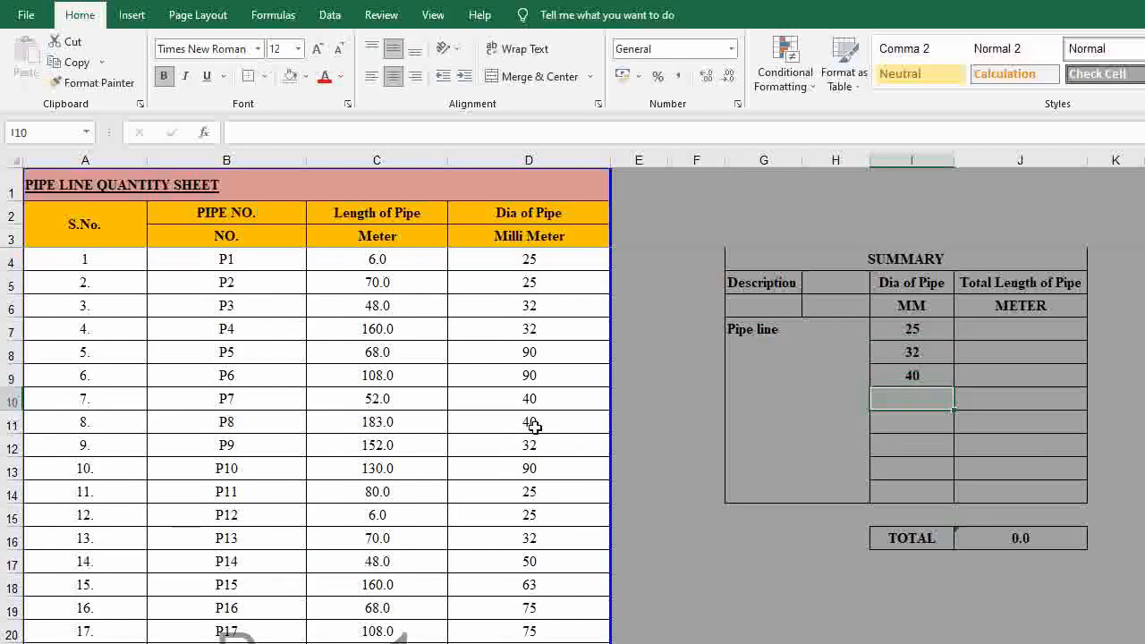
Check the remaining diameters in the pipe list and enter 50, 63, 75, 90 and 110 in summary cells I10 to I14.
{"action": "scroll", "coordinate": [542, 425], "scroll_direction": "down", "scroll_amount": 1}
{"action": "scroll", "coordinate": [545, 423], "scroll_direction": "down", "scroll_amount": 6}
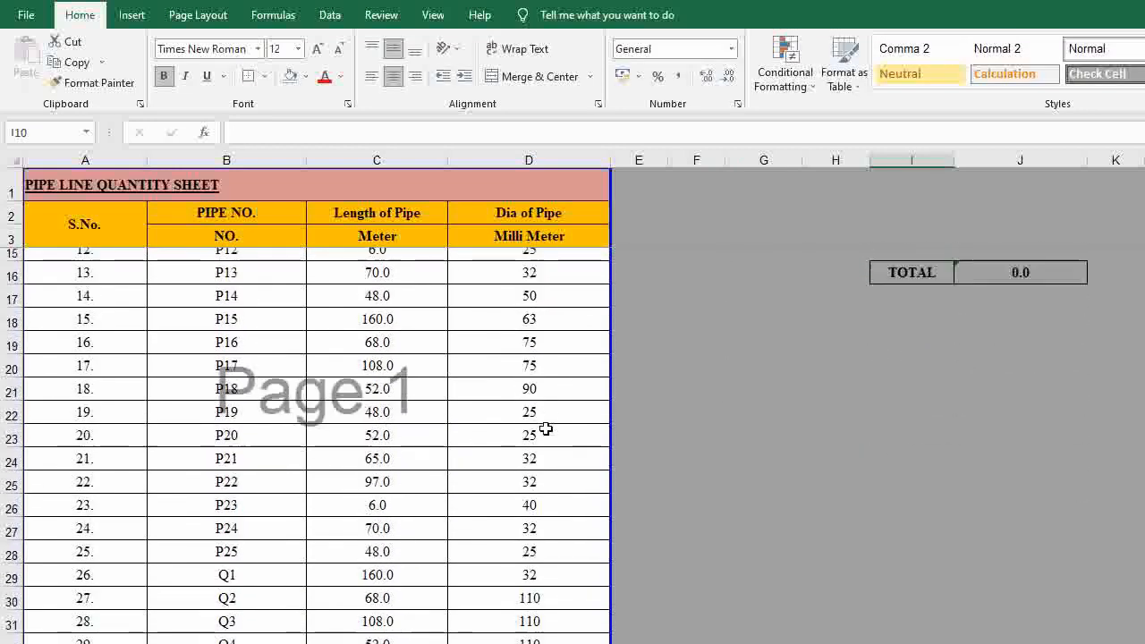
{"action": "scroll", "coordinate": [546, 434], "scroll_direction": "down", "scroll_amount": 5}
{"action": "scroll", "coordinate": [546, 434], "scroll_direction": "up", "scroll_amount": 5}
{"action": "scroll", "coordinate": [545, 434], "scroll_direction": "up", "scroll_amount": 7}
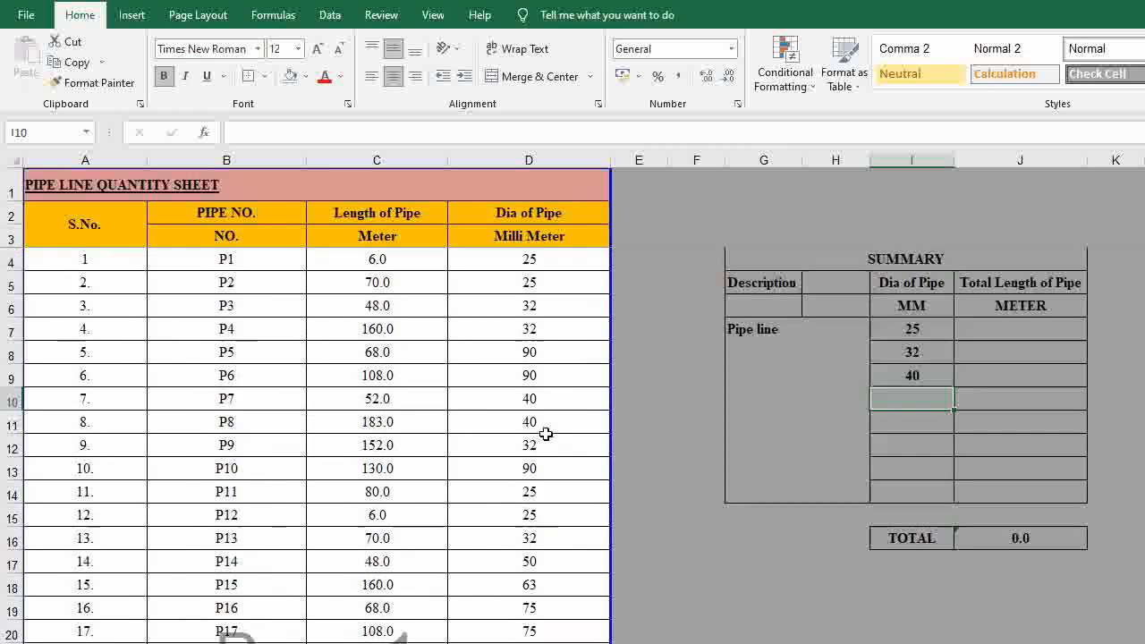
{"action": "type", "text": "50"}
{"action": "key", "text": "Return"}
{"action": "type", "text": "63"}
{"action": "key", "text": "Return"}
{"action": "type", "text": "75"}
{"action": "key", "text": "Return"}
{"action": "type", "text": "90"}
{"action": "key", "text": "Return"}
{"action": "type", "text": "110"}
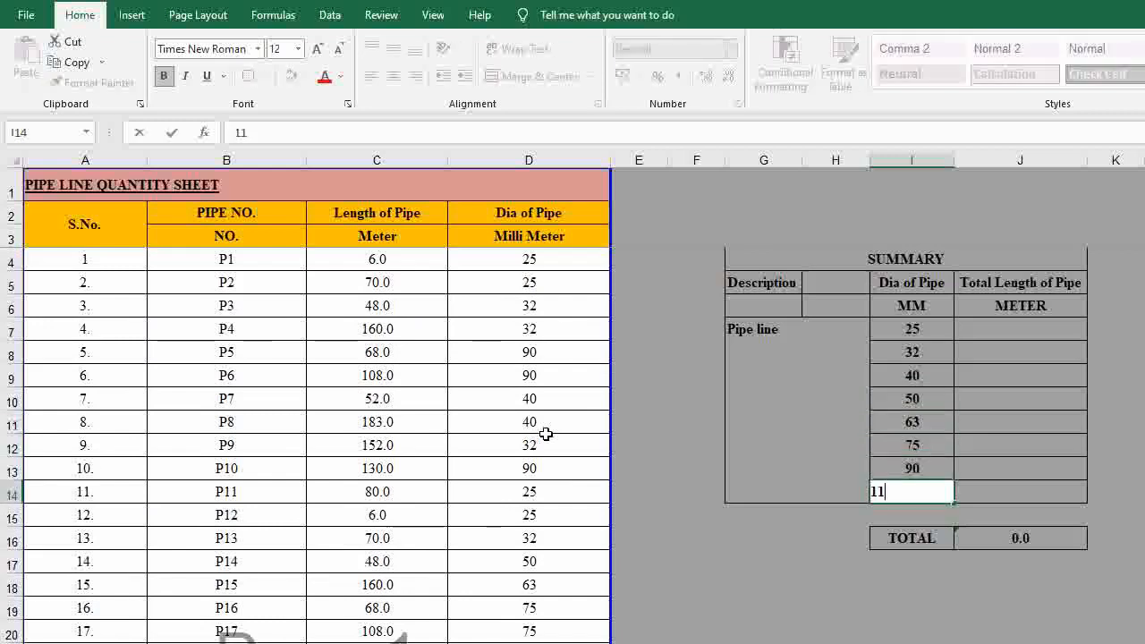
{"action": "key", "text": "Return"}
Extend the print area from column D out to column K to include the SUMMARY table.
{"action": "left_click_drag", "start_coordinate": [610, 388], "coordinate": [1127, 404]}
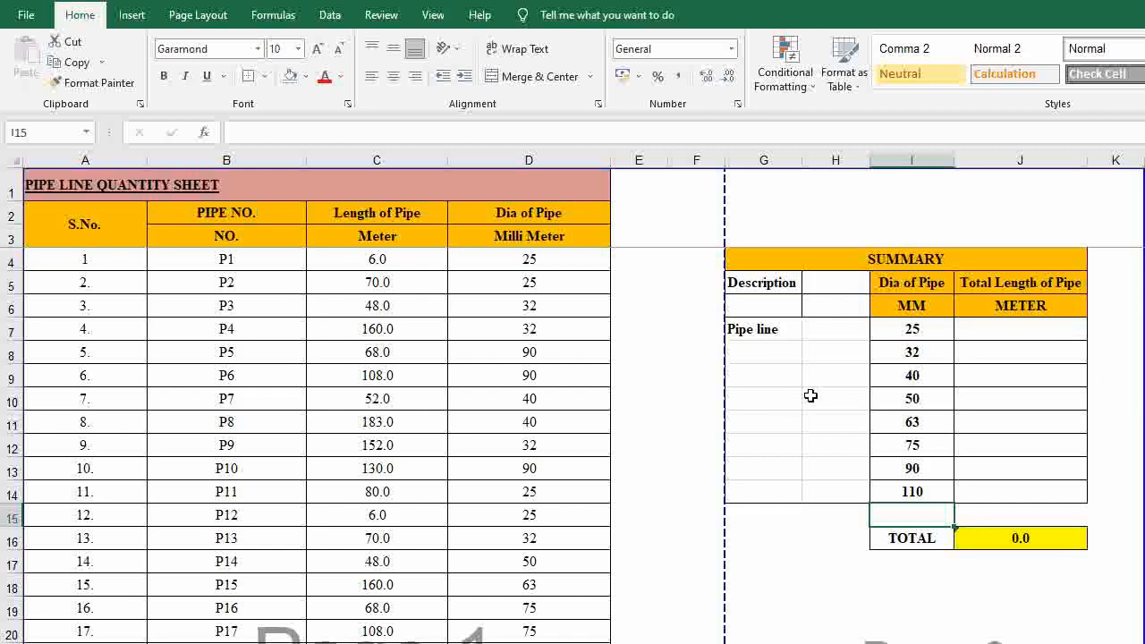
{"action": "scroll", "coordinate": [391, 307], "scroll_direction": "down", "scroll_amount": 1}
{"action": "scroll", "coordinate": [398, 311], "scroll_direction": "up", "scroll_amount": 1}
Merge and centre the Pipe line cells G7:H14 and the Description cells G5:H6 in the SUMMARY table.
{"action": "left_click_drag", "start_coordinate": [759, 334], "coordinate": [849, 477]}
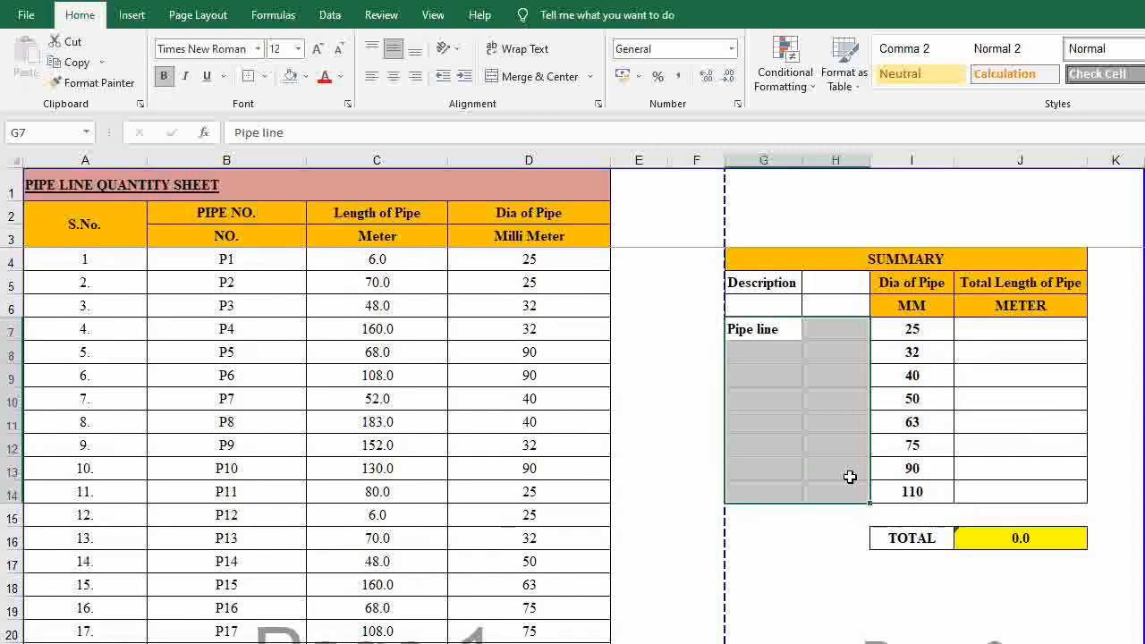
{"action": "left_click", "coordinate": [541, 77]}
{"action": "left_click_drag", "start_coordinate": [789, 285], "coordinate": [821, 304]}
{"action": "left_click", "coordinate": [541, 77]}
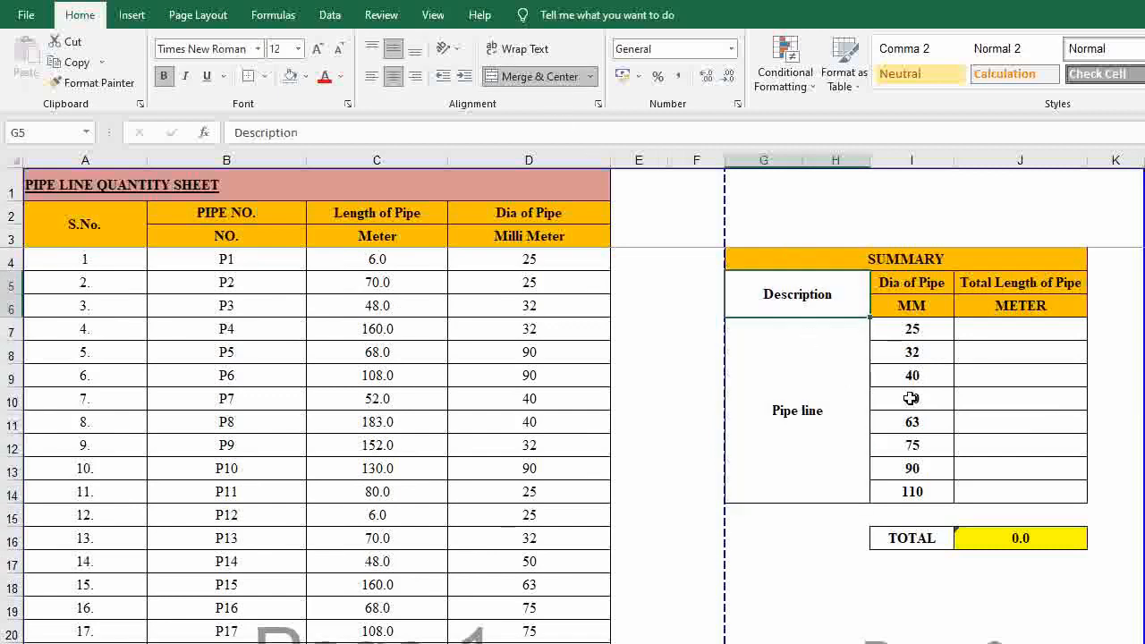
Fill the merged Description cell of the SUMMARY table with a light orange tint.
{"action": "left_click", "coordinate": [306, 79]}
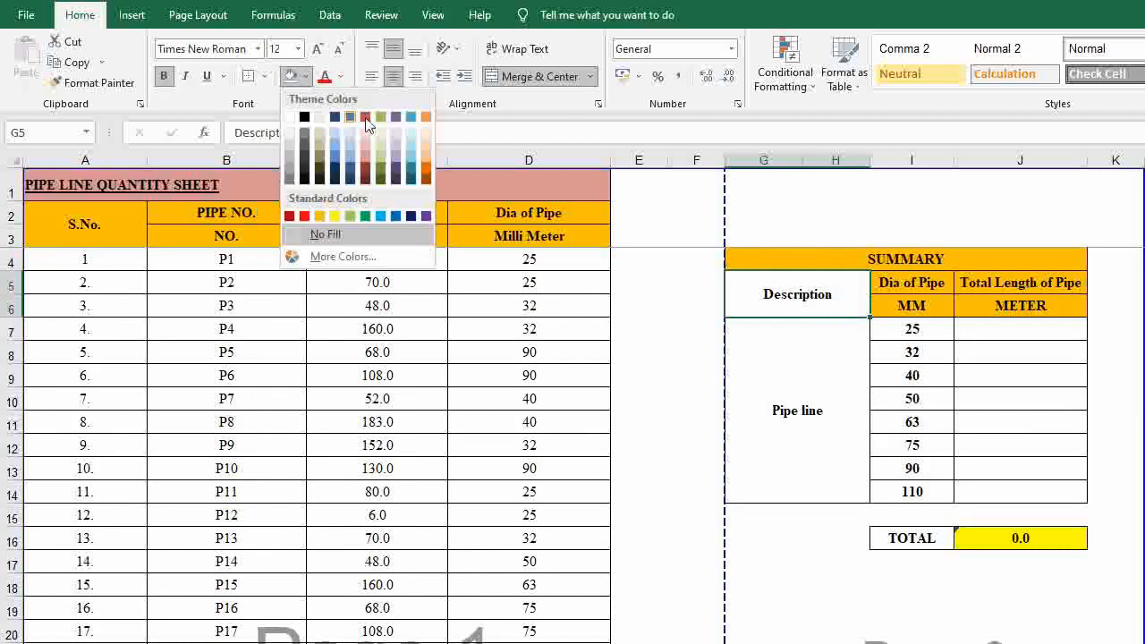
{"action": "left_click", "coordinate": [426, 147]}
{"action": "left_click", "coordinate": [852, 389]}
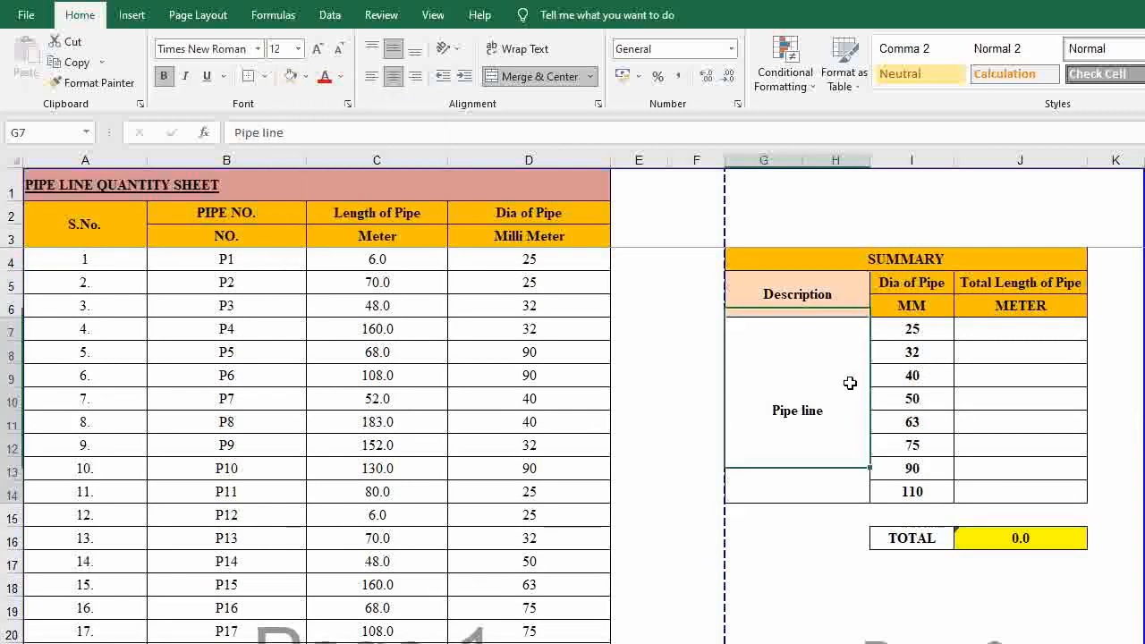
{"action": "left_click", "coordinate": [912, 333]}
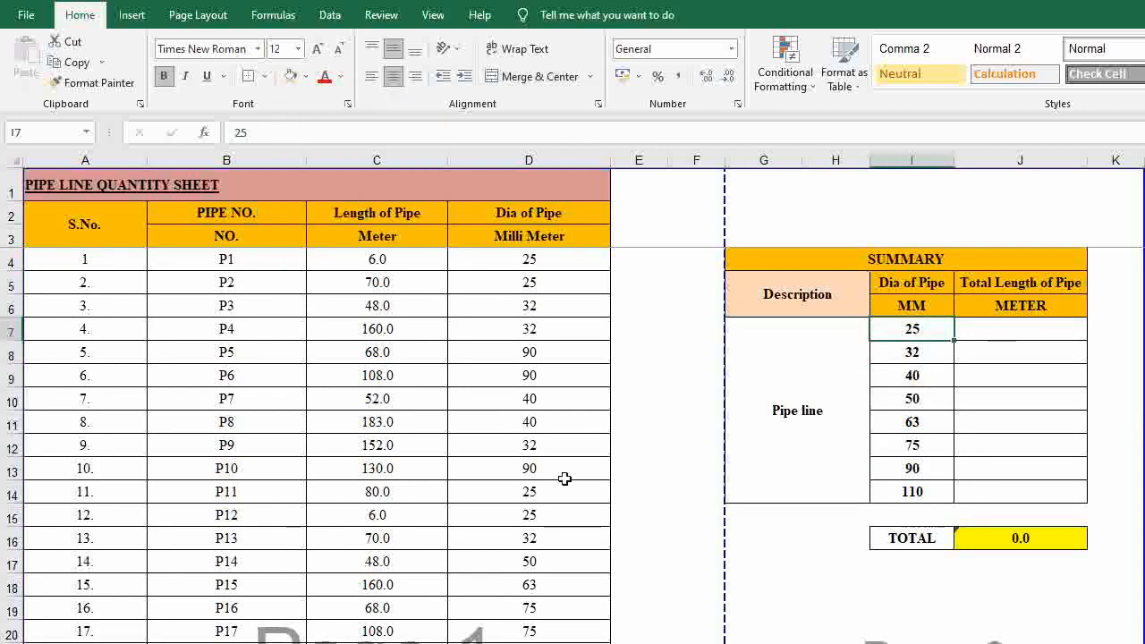
Start a ROUNDUP formula with a nested SUMIF in cell J7 for the total length of the 25 mm pipes.
{"action": "left_click", "coordinate": [1061, 332]}
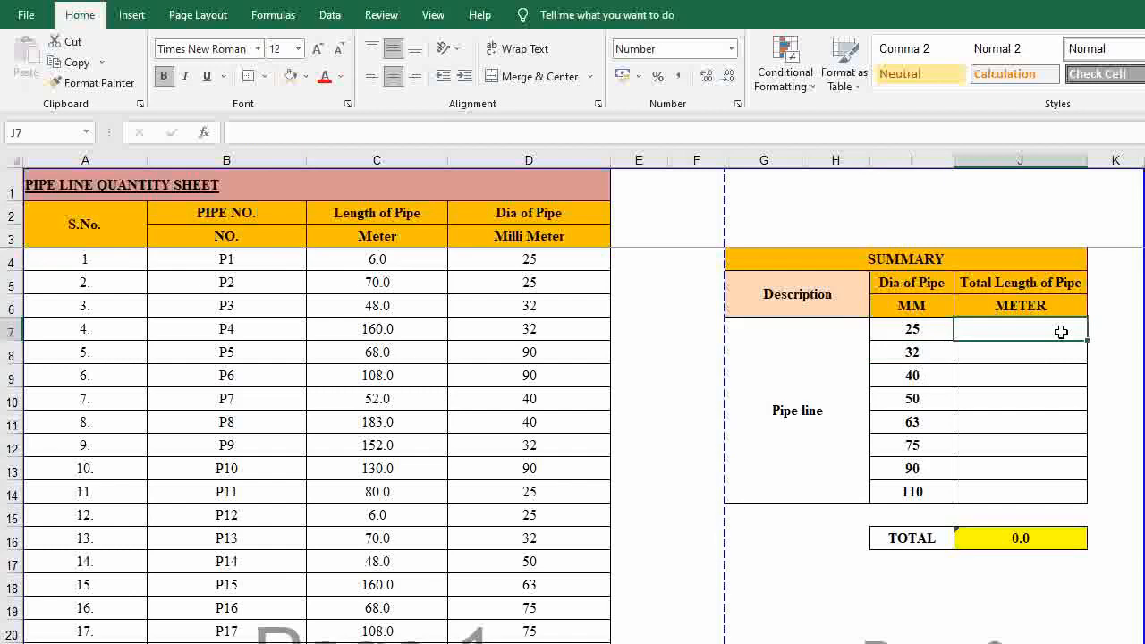
{"action": "type", "text": "=SUM"}
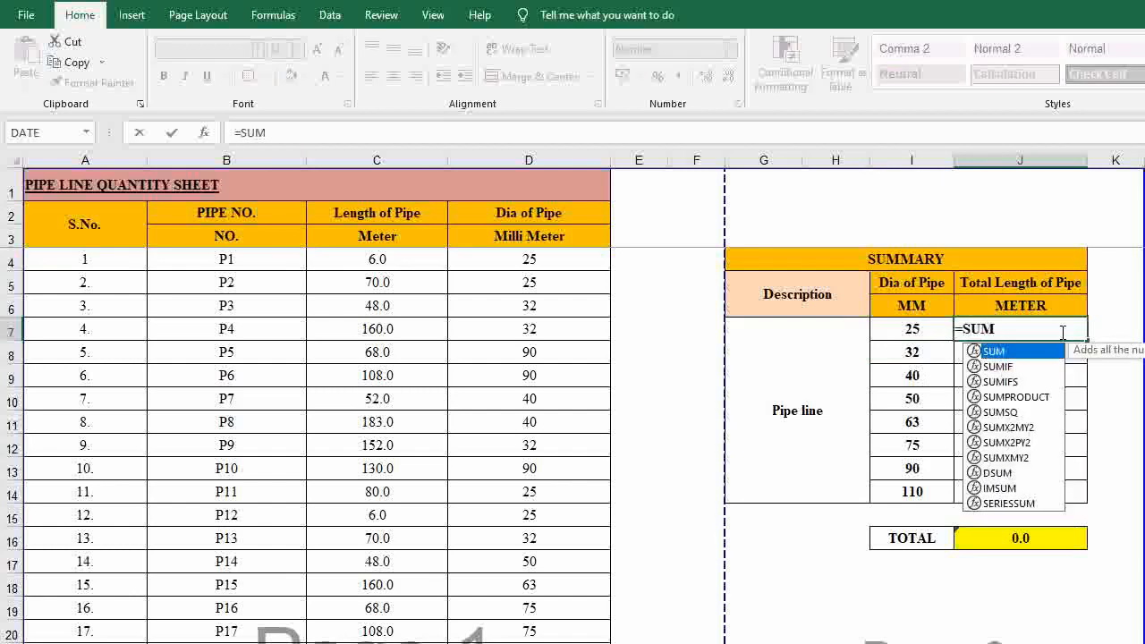
{"action": "type", "text": "("}
{"action": "key", "text": "BackSpace"}
{"action": "key", "text": "BackSpace"}
{"action": "key", "text": "BackSpace"}
{"action": "key", "text": "BackSpace"}
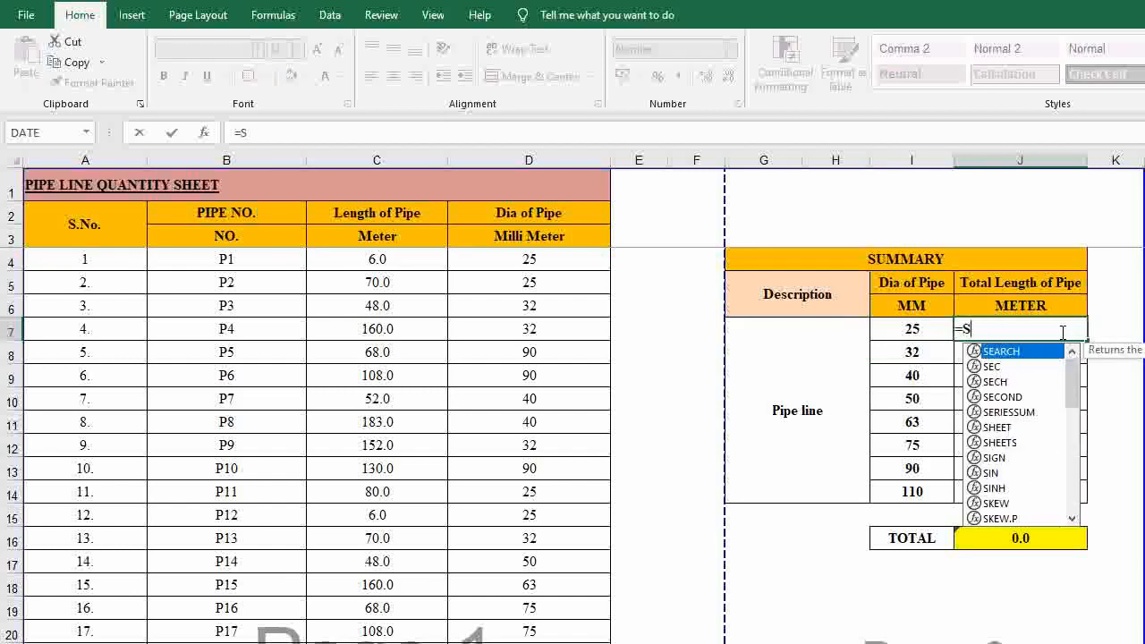
{"action": "type", "text": "ROU"}
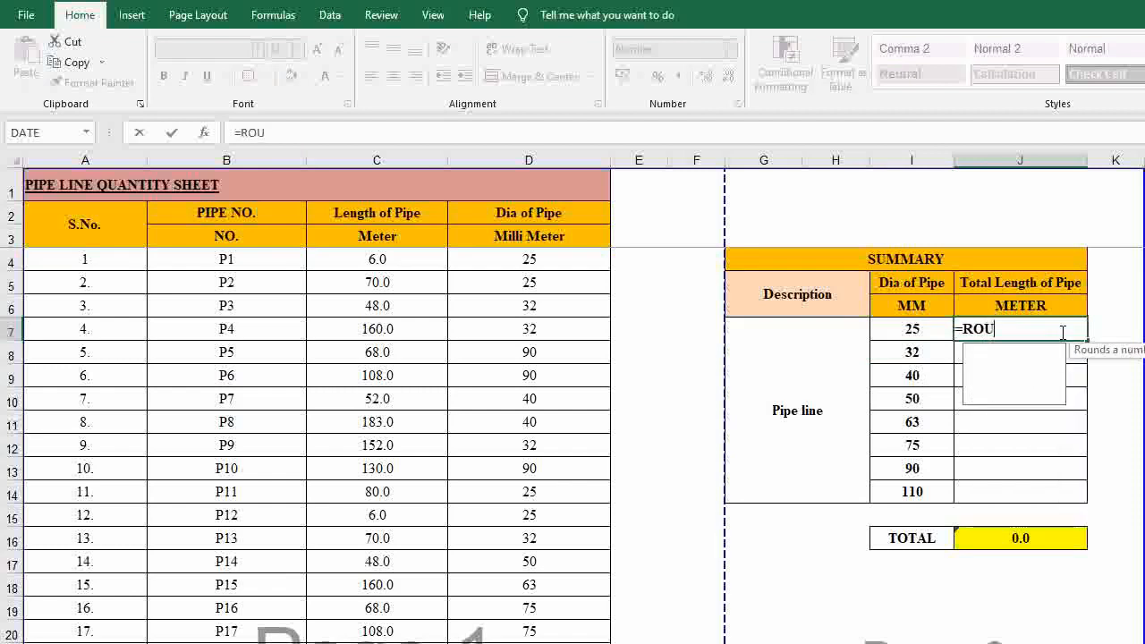
{"action": "type", "text": "NDUP"}
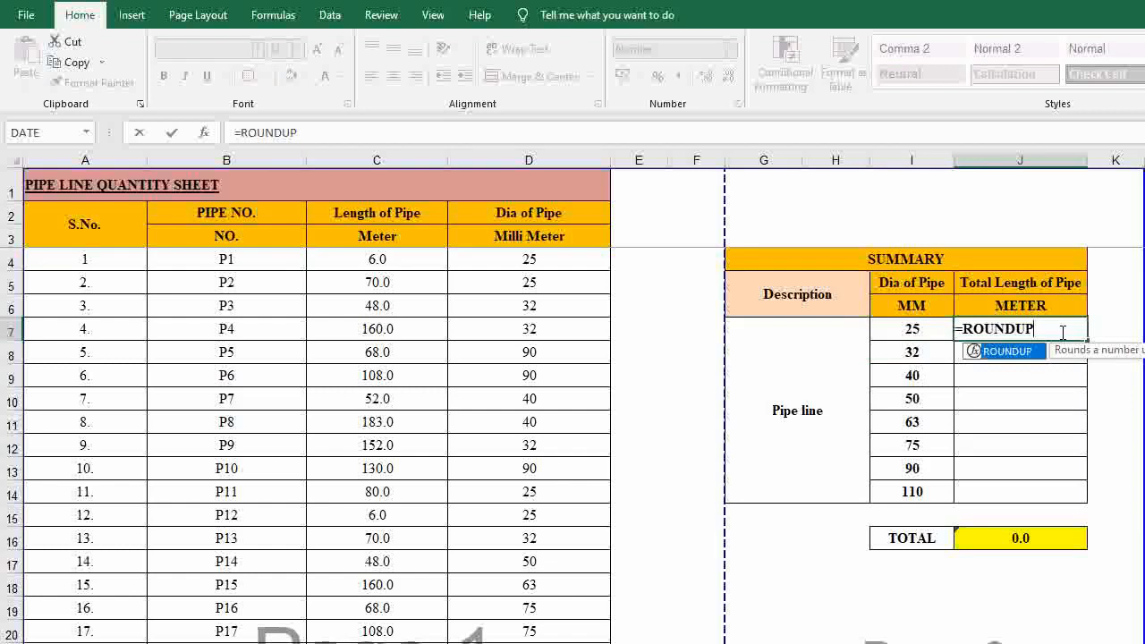
{"action": "type", "text": "("}
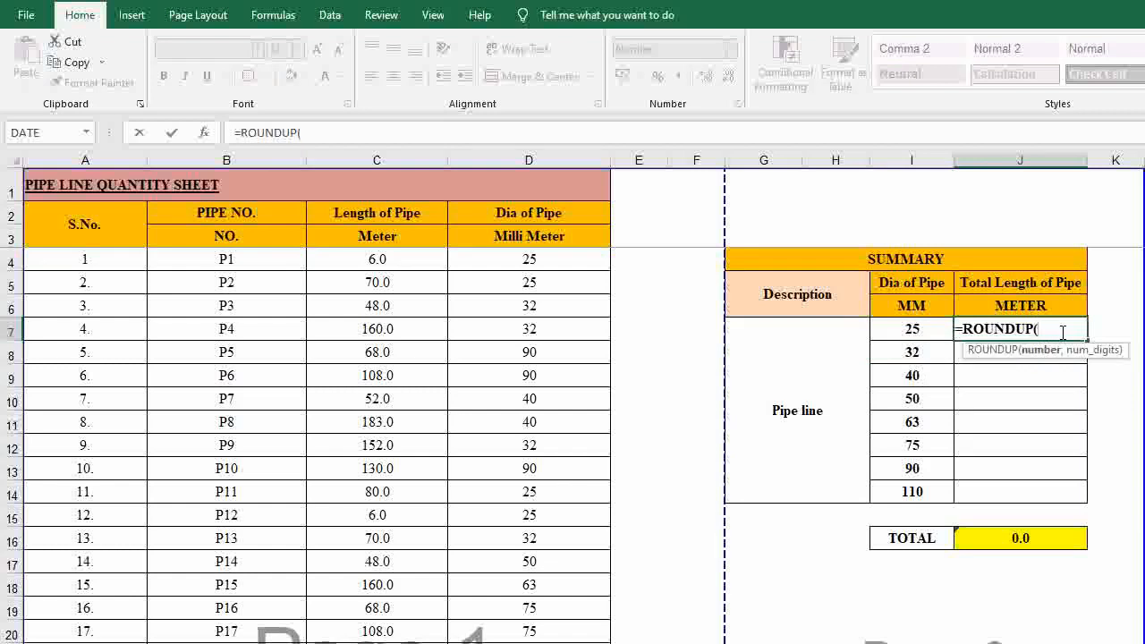
{"action": "type", "text": "SUMIF"}
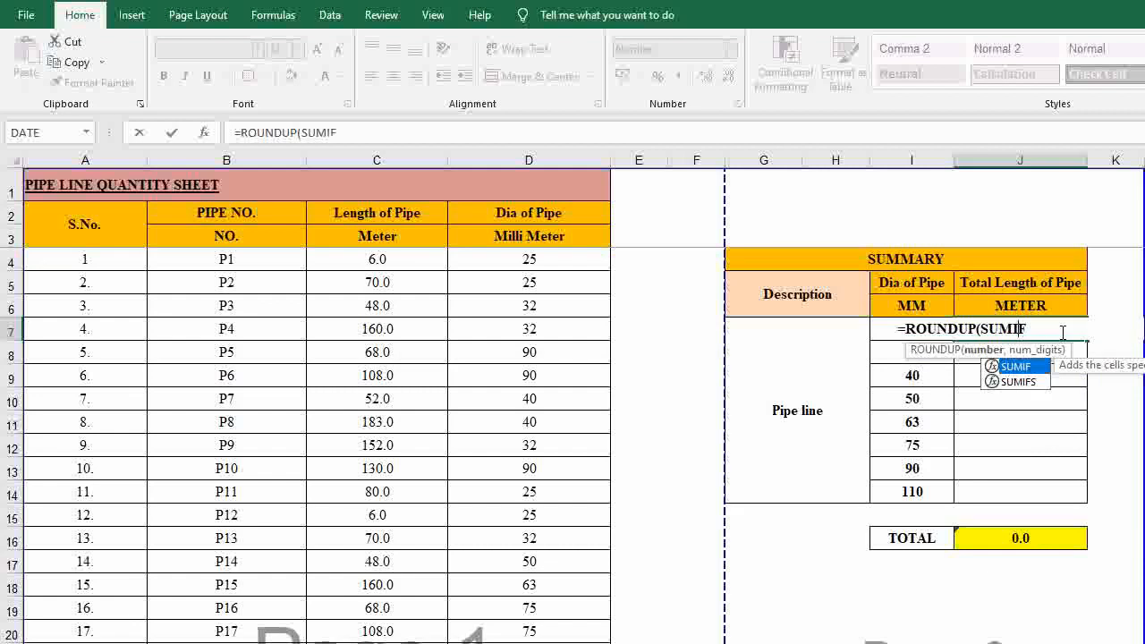
{"action": "type", "text": "("}
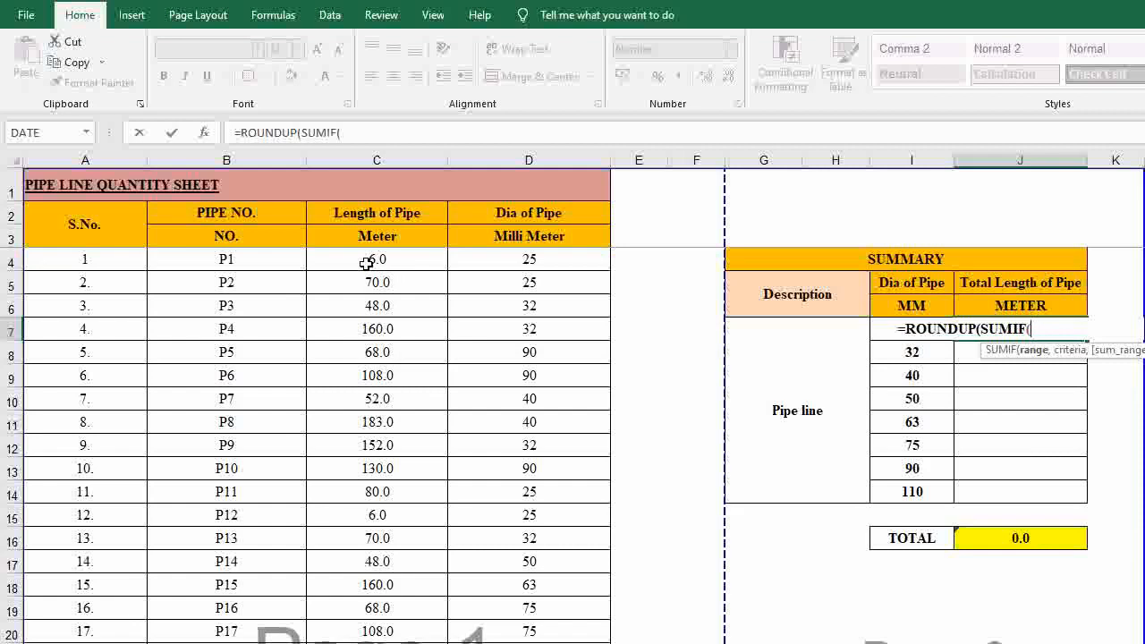
Give the SUMIF in J7 the diameter range D4:D53 and the criterion 25.
{"action": "left_click_drag", "start_coordinate": [519, 258], "coordinate": [548, 604]}
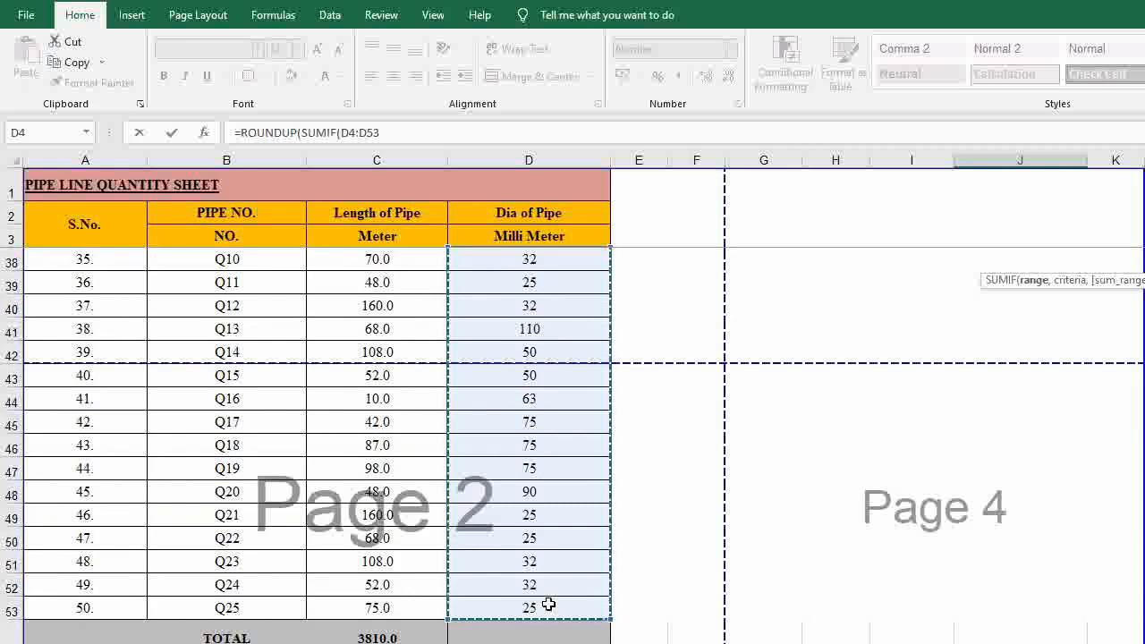
{"action": "key", "text": "Return"}
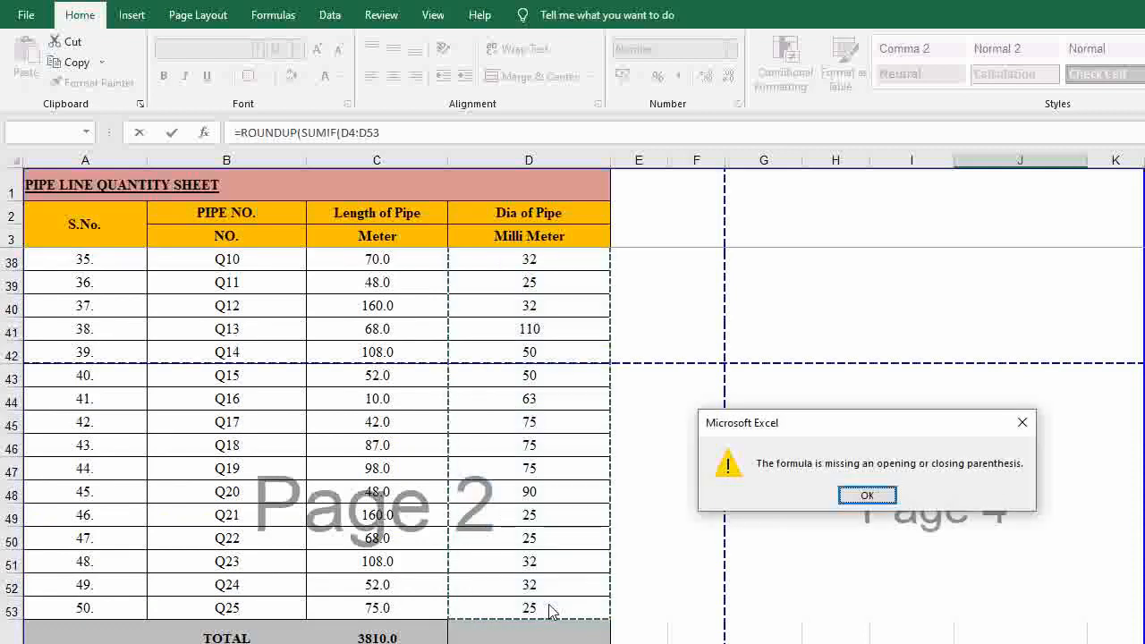
{"action": "left_click", "coordinate": [864, 495]}
{"action": "scroll", "coordinate": [819, 466], "scroll_direction": "up", "scroll_amount": 11}
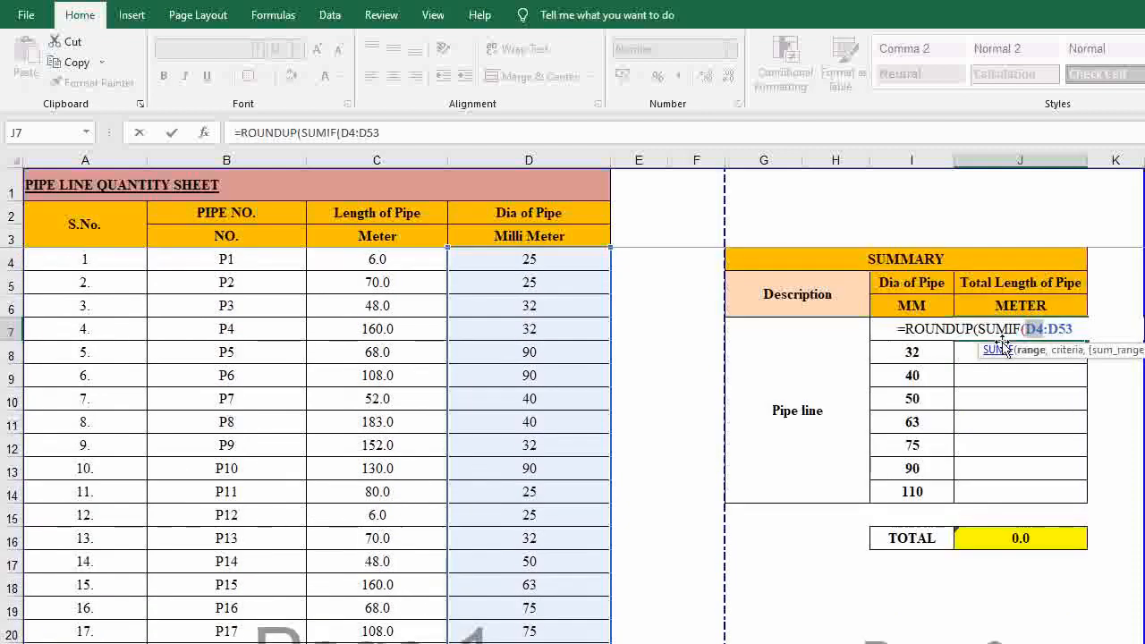
{"action": "left_click", "coordinate": [1079, 330]}
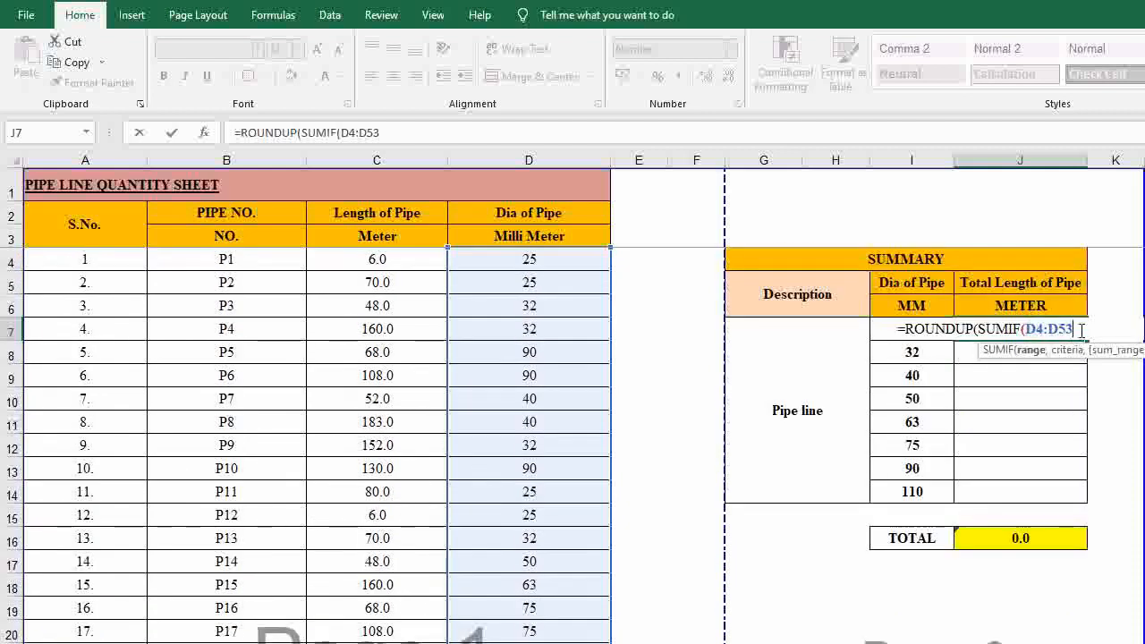
{"action": "type", "text": ","}
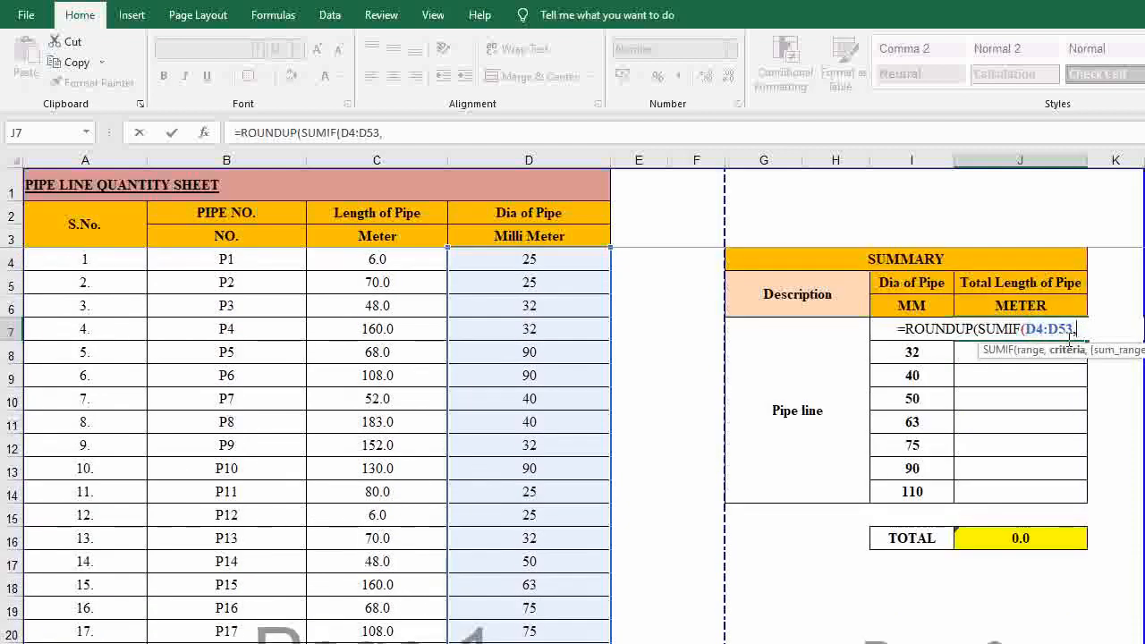
{"action": "type", "text": "25,"}
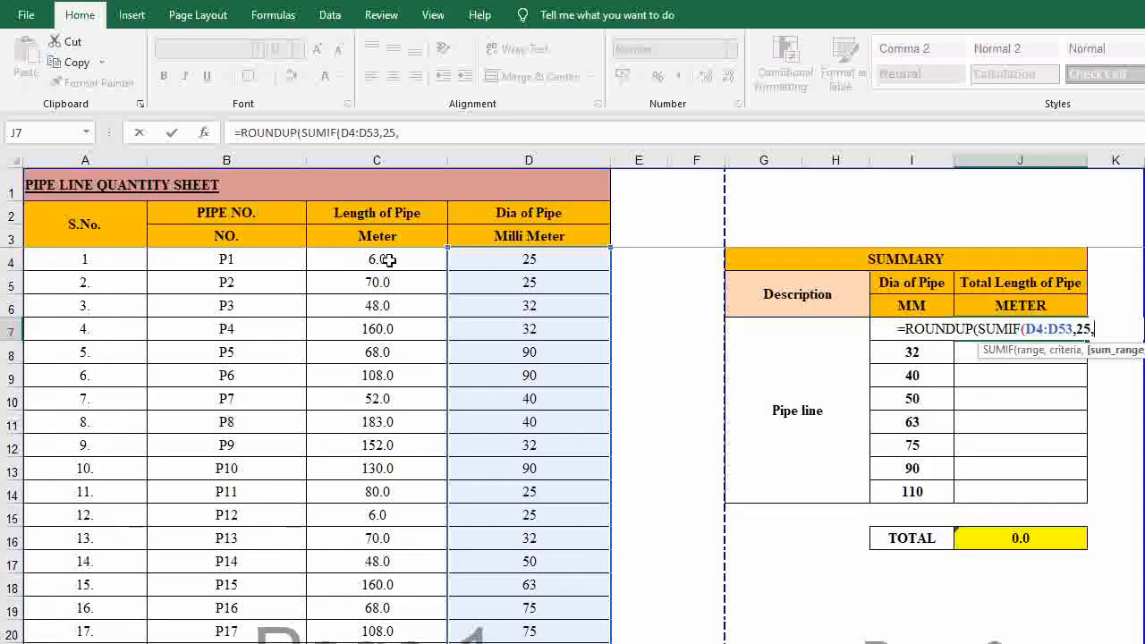
Complete the J7 formula with sum range C4:C53 and 0 rounding digits, accepting the closing parenthesis correction.
{"action": "left_click_drag", "start_coordinate": [389, 260], "coordinate": [396, 562]}
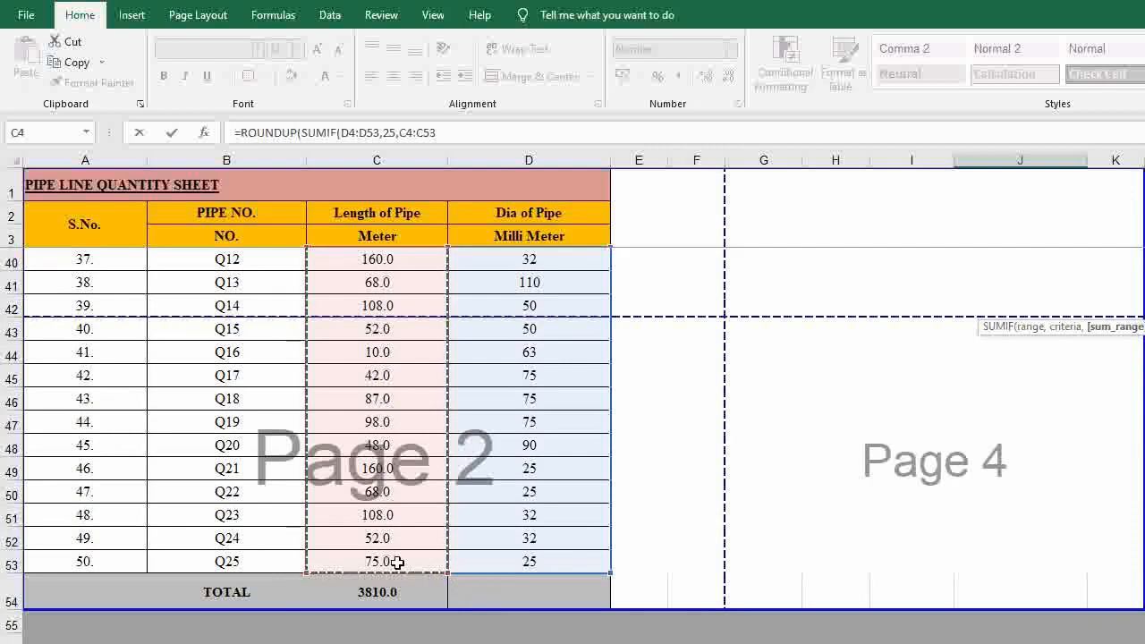
{"action": "scroll", "coordinate": [1000, 417], "scroll_direction": "up", "scroll_amount": 12}
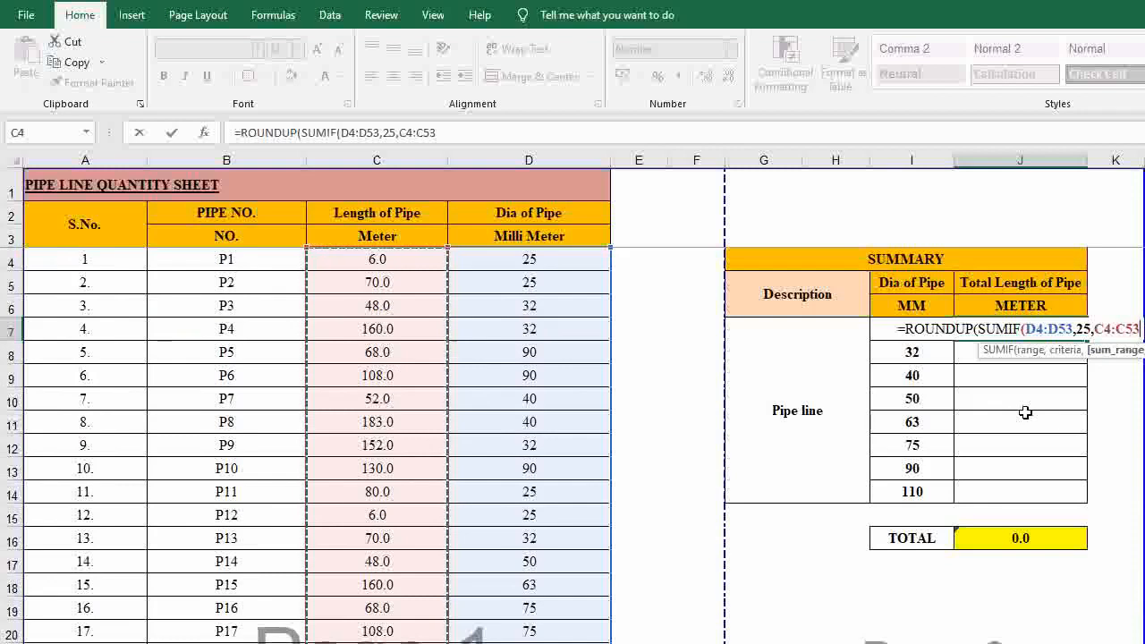
{"action": "type", "text": ")"}
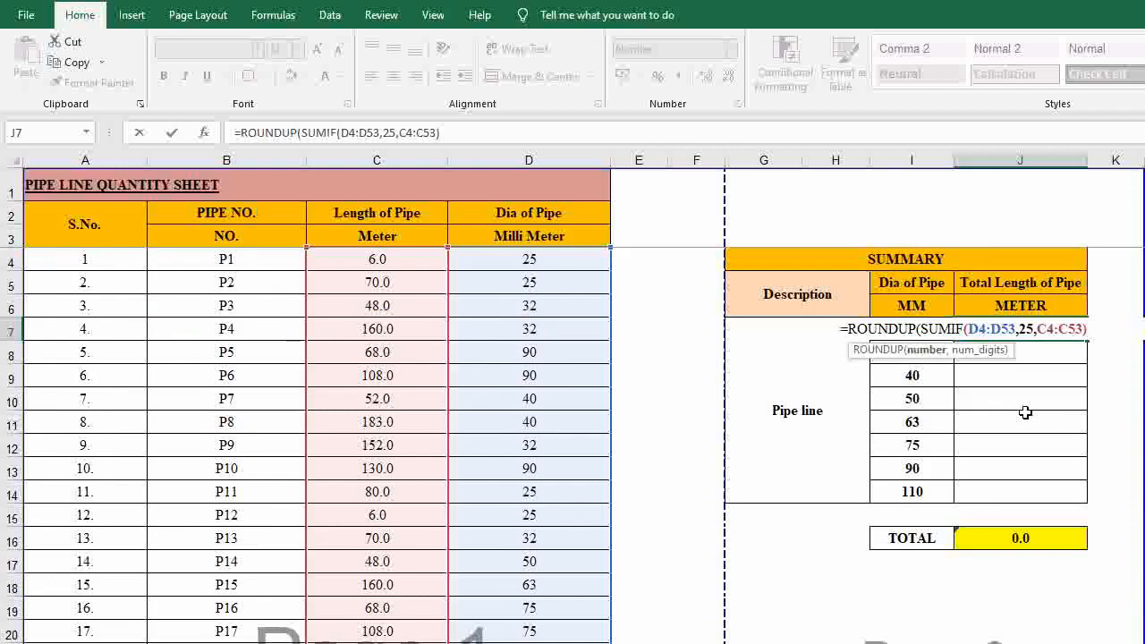
{"action": "type", "text": ",0"}
{"action": "key", "text": "Return"}
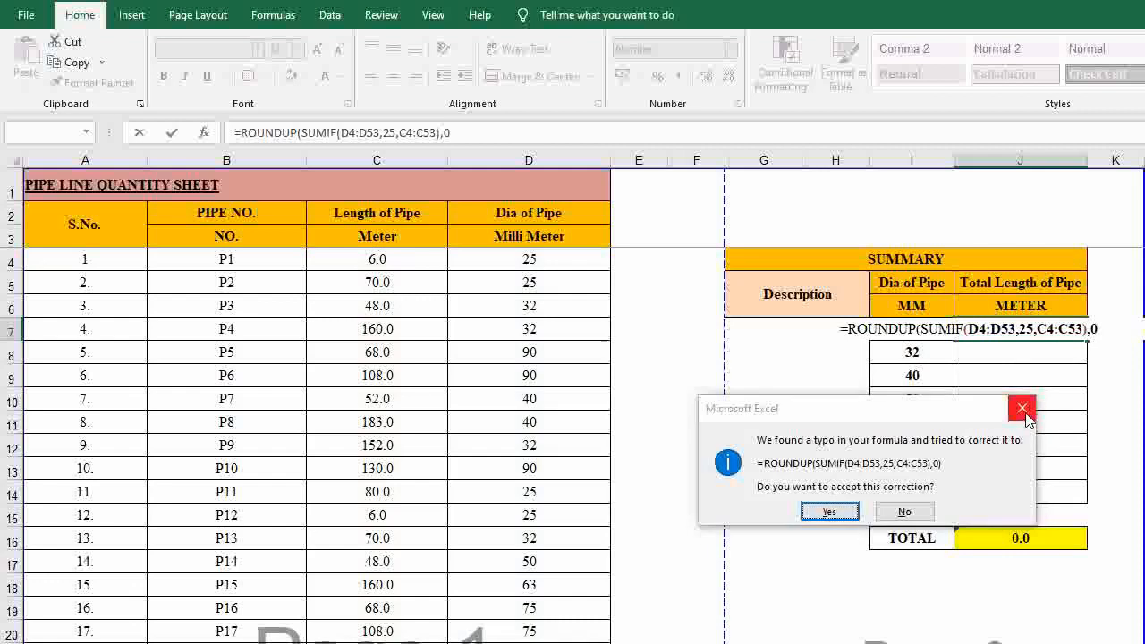
{"action": "key", "text": "Return"}
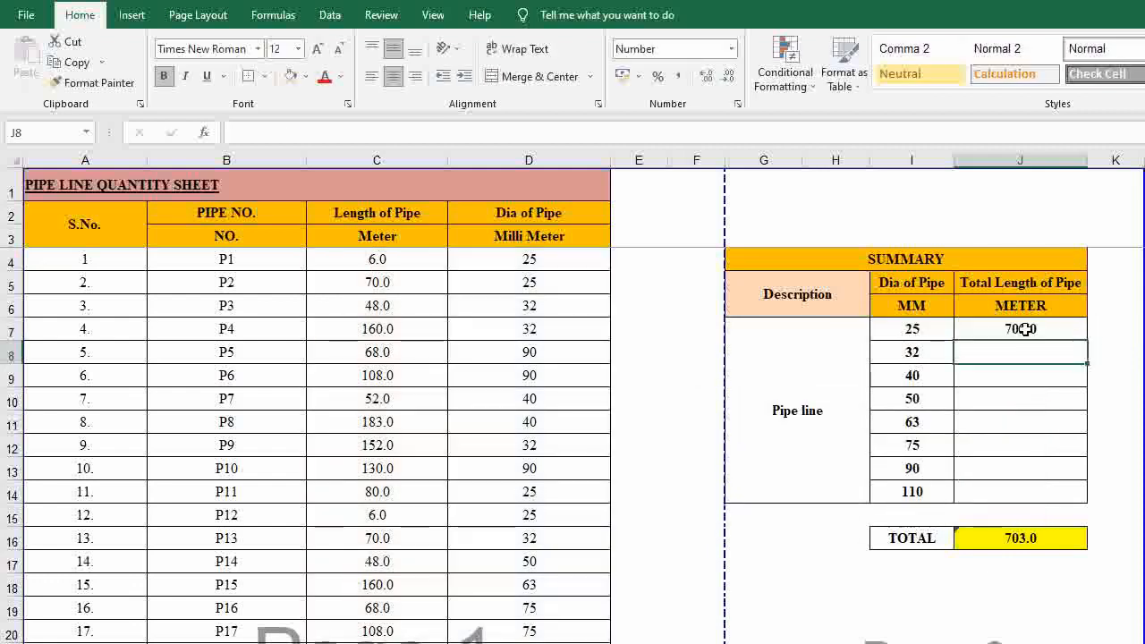
Copy the J7 total length formula into cells J8:J14 for the other diameters.
{"action": "double_click", "coordinate": [1025, 329]}
{"action": "key", "text": "Escape"}
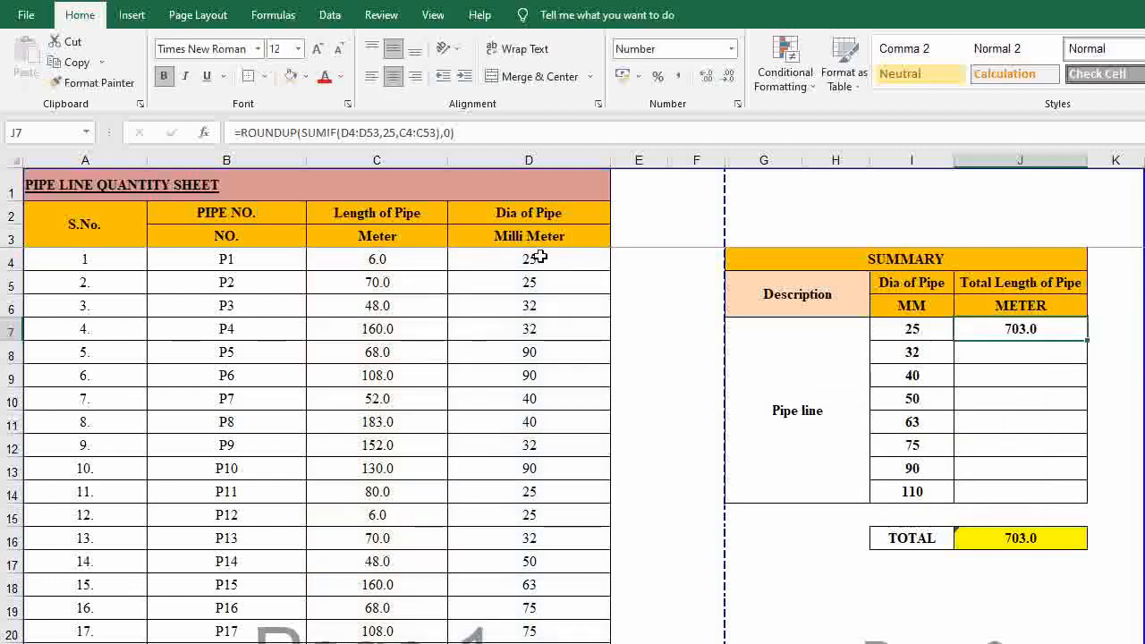
{"action": "right_click", "coordinate": [1036, 331]}
{"action": "left_click", "coordinate": [1091, 394]}
{"action": "left_click_drag", "start_coordinate": [1037, 351], "coordinate": [1041, 471]}
{"action": "right_click", "coordinate": [1042, 471]}
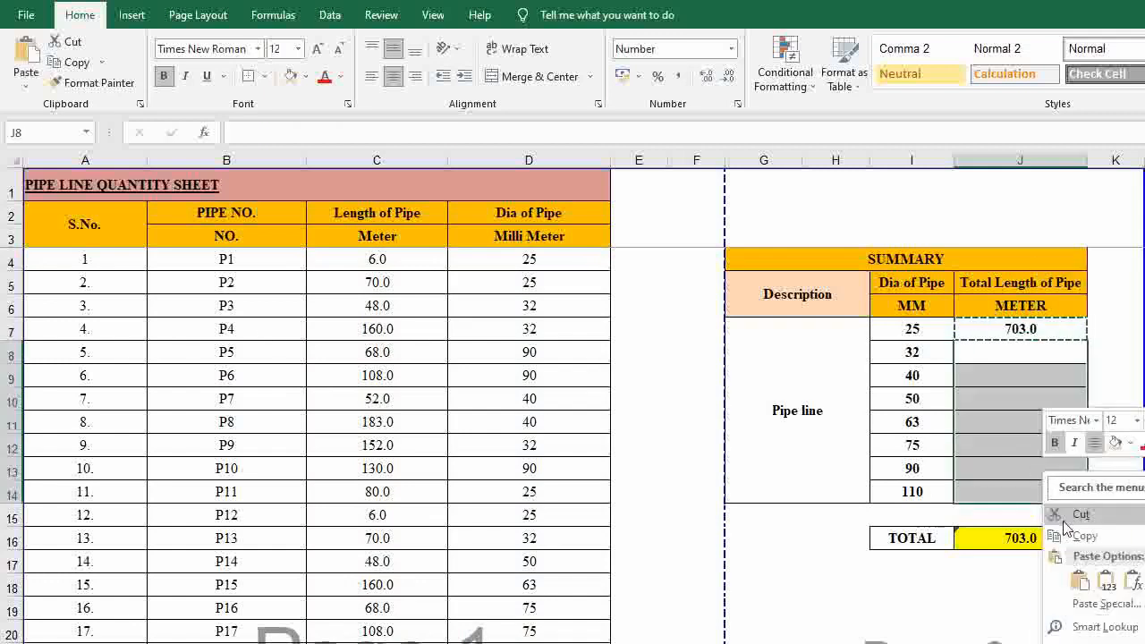
{"action": "left_click", "coordinate": [1080, 581]}
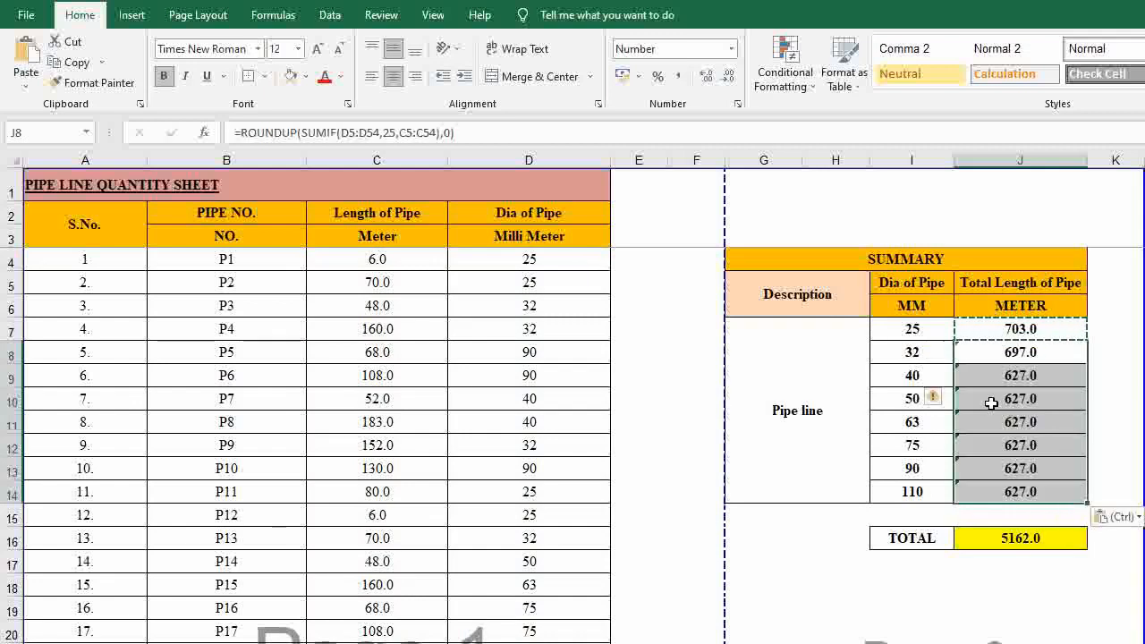
{"action": "left_click", "coordinate": [1011, 357]}
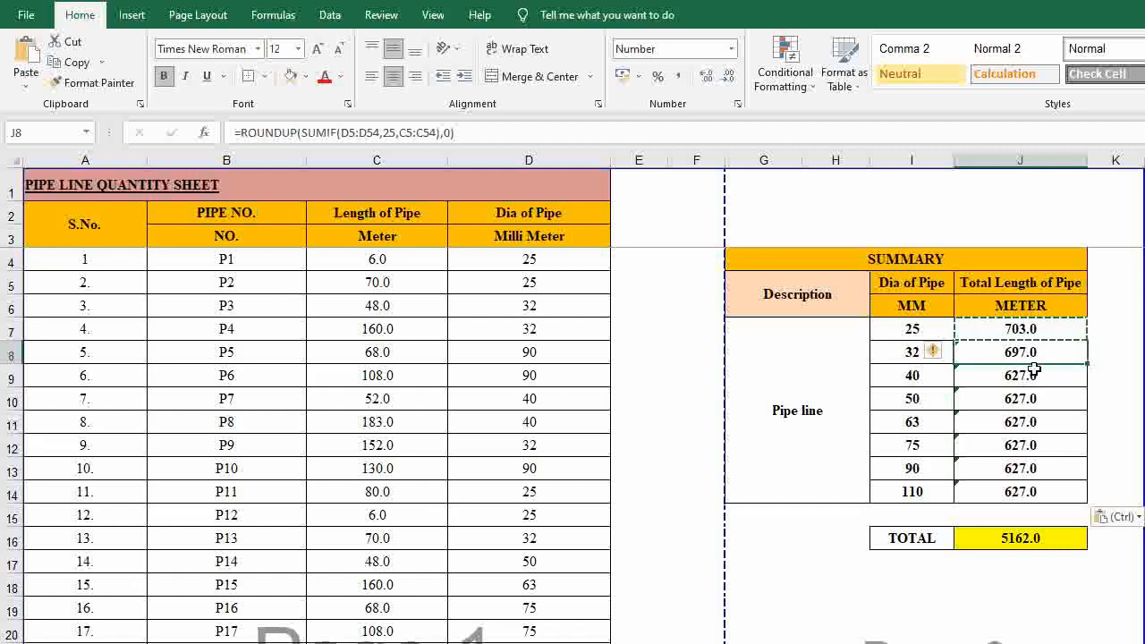
{"action": "key", "text": "Escape"}
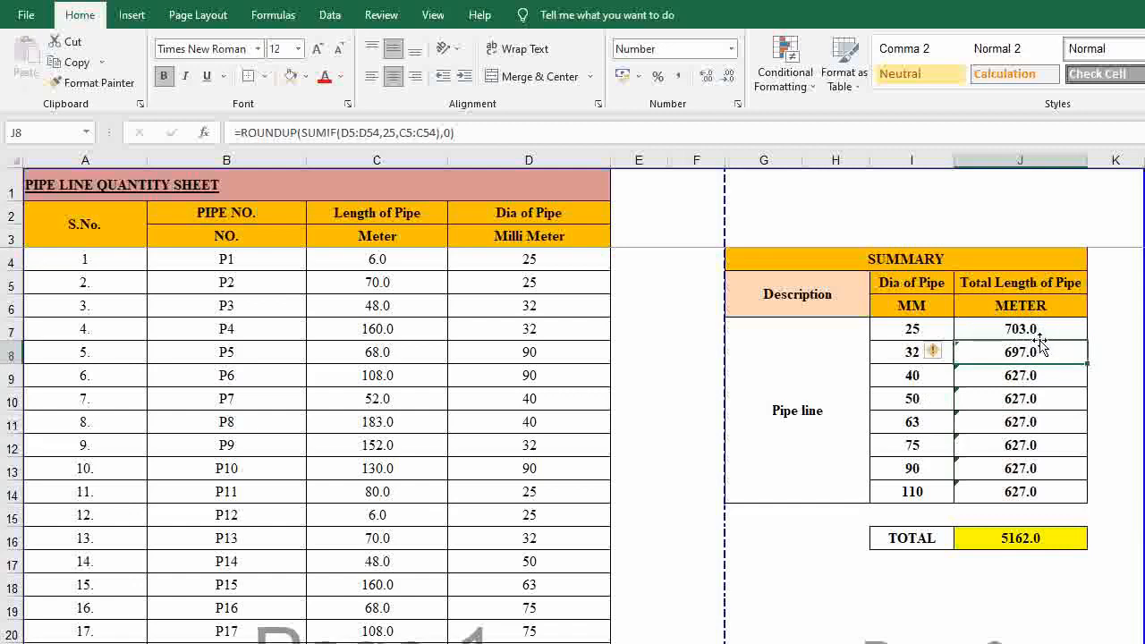
Lock the row references in the J7 formula so its ranges read D$4:D$53 and C$4:C$53.
{"action": "double_click", "coordinate": [1035, 351]}
{"action": "key", "text": "Escape"}
{"action": "double_click", "coordinate": [1031, 331]}
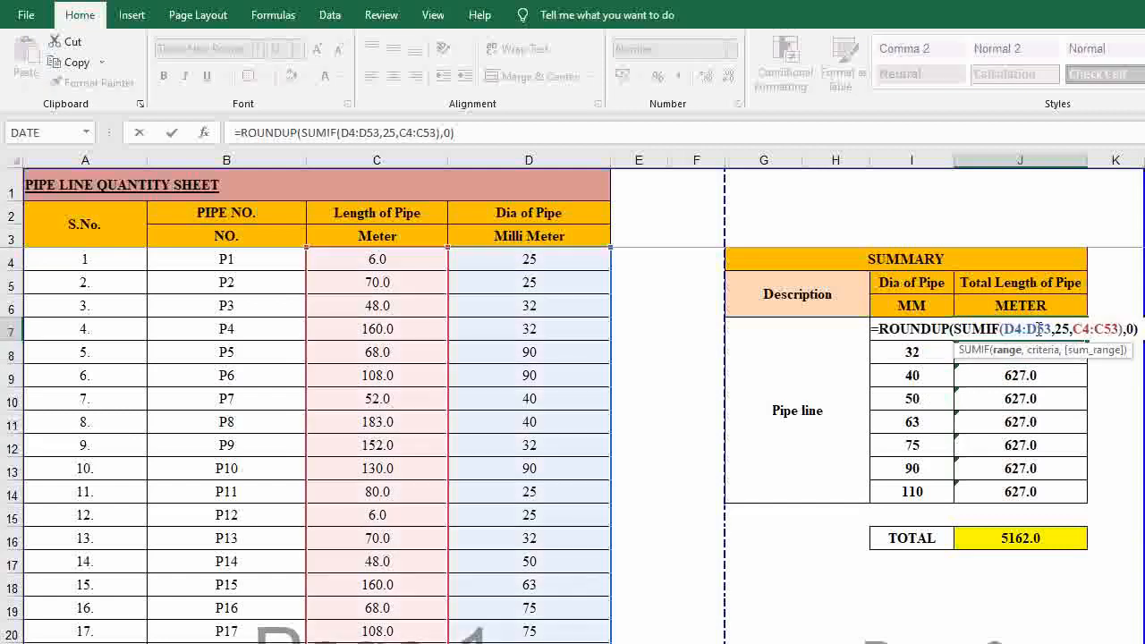
{"action": "left_click", "coordinate": [1019, 330]}
{"action": "type", "text": "$"}
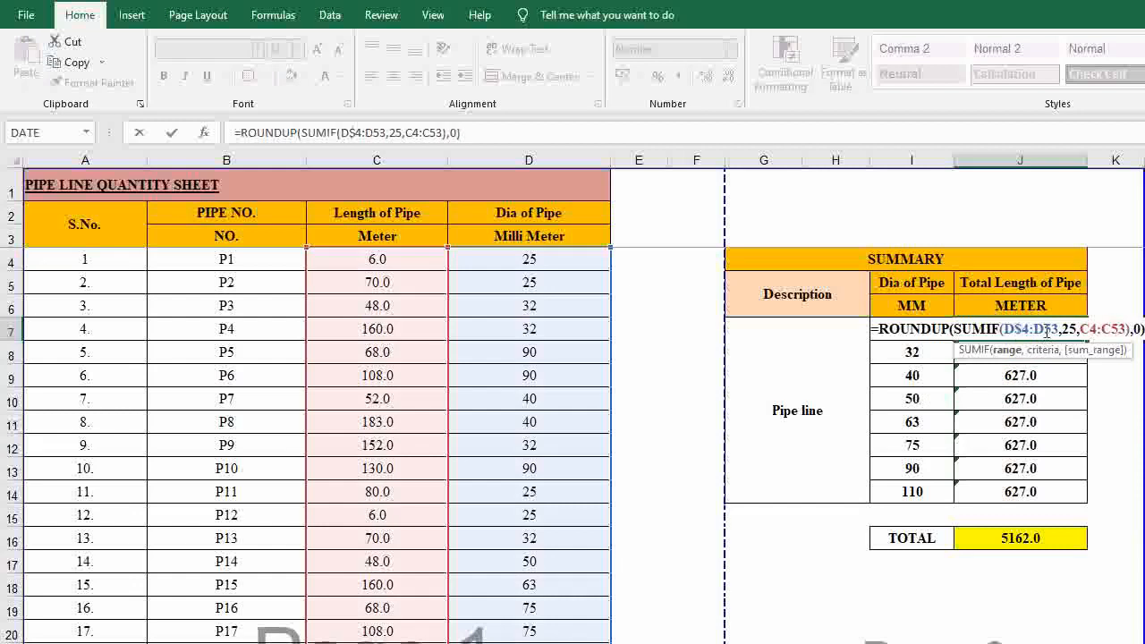
{"action": "left_click", "coordinate": [1047, 331]}
{"action": "type", "text": "$"}
{"action": "left_click", "coordinate": [1097, 330]}
{"action": "type", "text": "$"}
{"action": "left_click", "coordinate": [1127, 331]}
{"action": "type", "text": "$"}
{"action": "key", "text": "Return"}
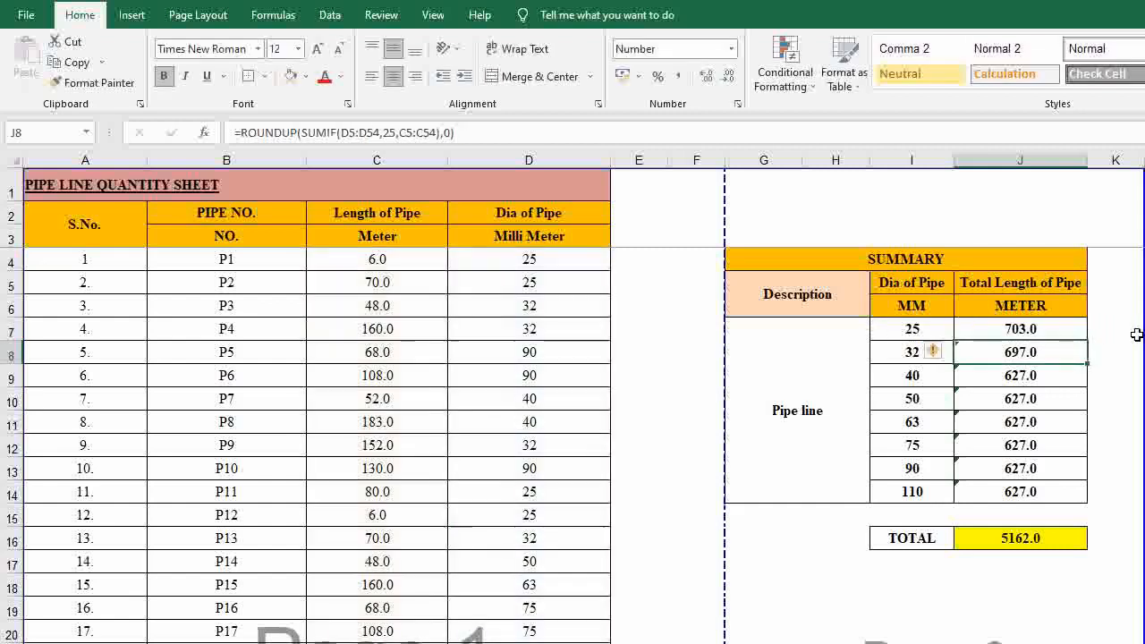
Paste the J7 formula with locked rows over cells J8:J14 in the SUMMARY table.
{"action": "left_click", "coordinate": [1065, 331]}
{"action": "right_click", "coordinate": [1069, 332]}
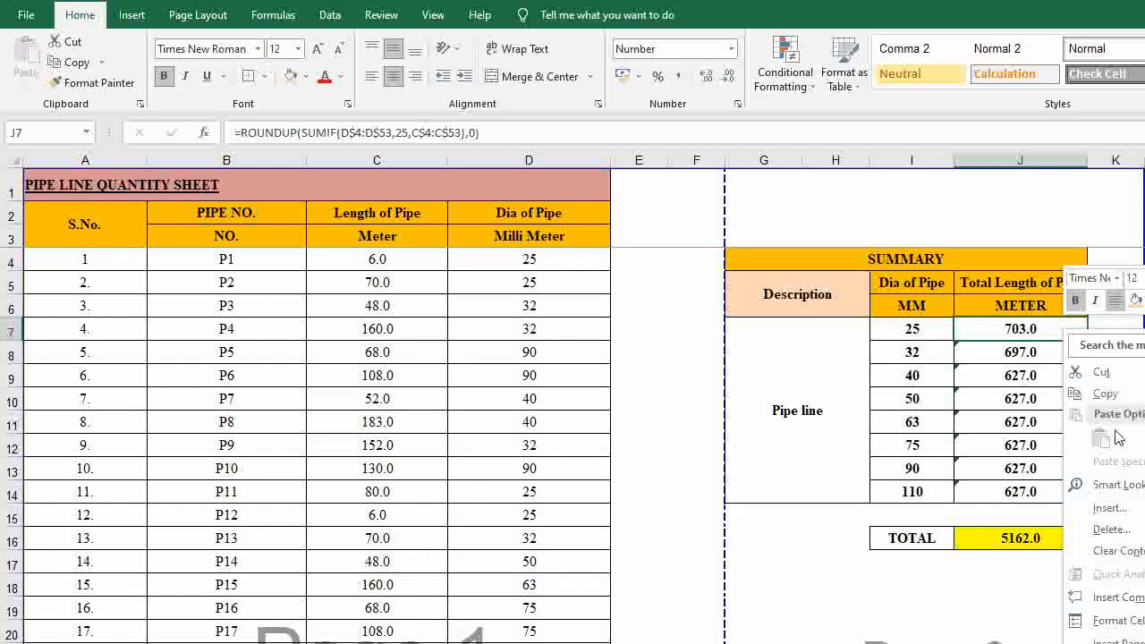
{"action": "left_click", "coordinate": [1106, 394]}
{"action": "left_click_drag", "start_coordinate": [1027, 354], "coordinate": [1053, 493]}
{"action": "right_click", "coordinate": [1052, 472]}
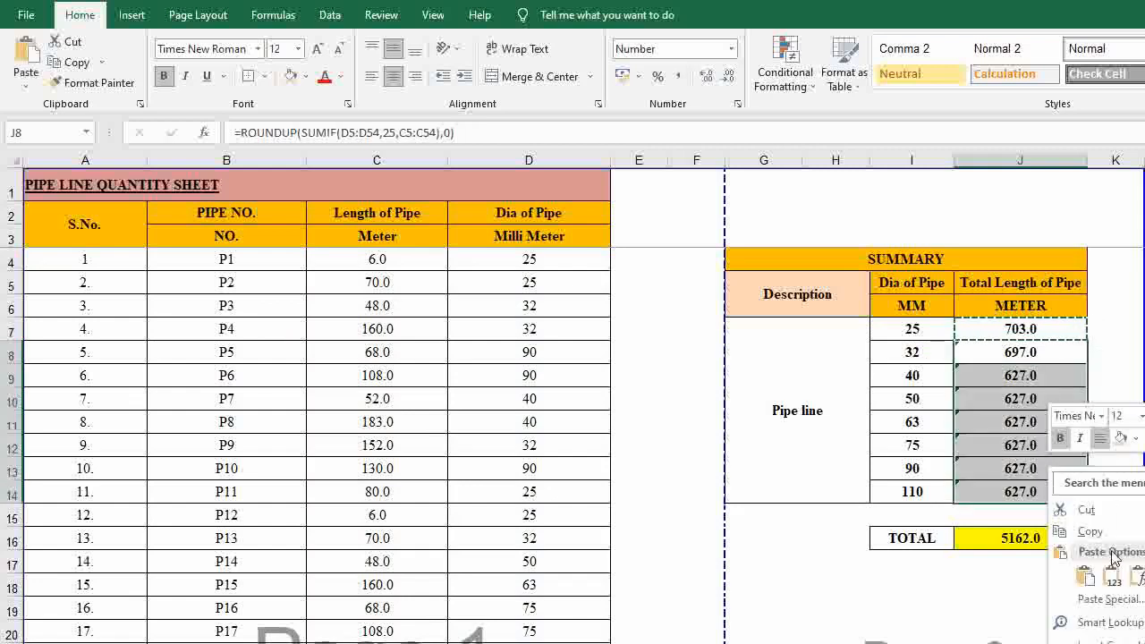
{"action": "left_click", "coordinate": [1086, 577]}
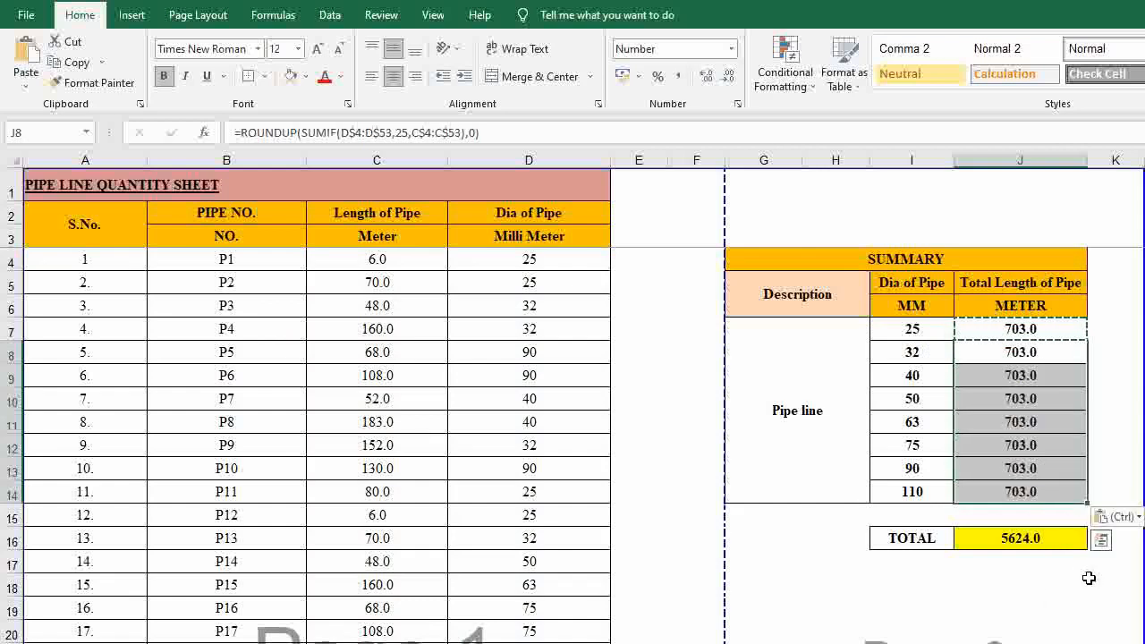
{"action": "left_click", "coordinate": [1029, 425]}
{"action": "key", "text": "Escape"}
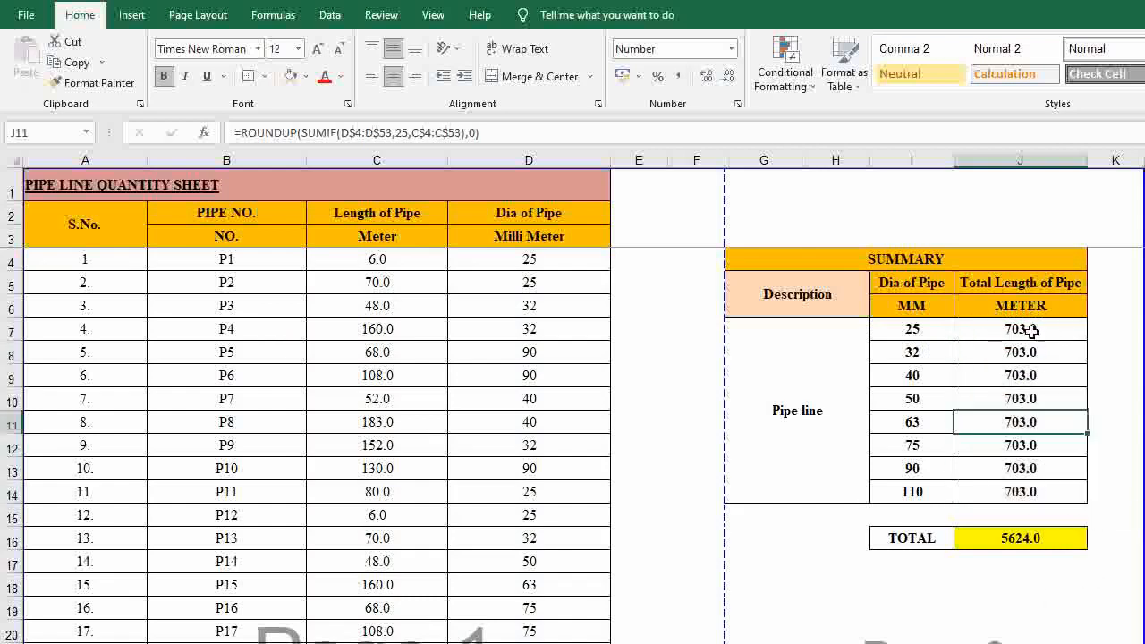
{"action": "double_click", "coordinate": [1031, 331]}
{"action": "key", "text": "Escape"}
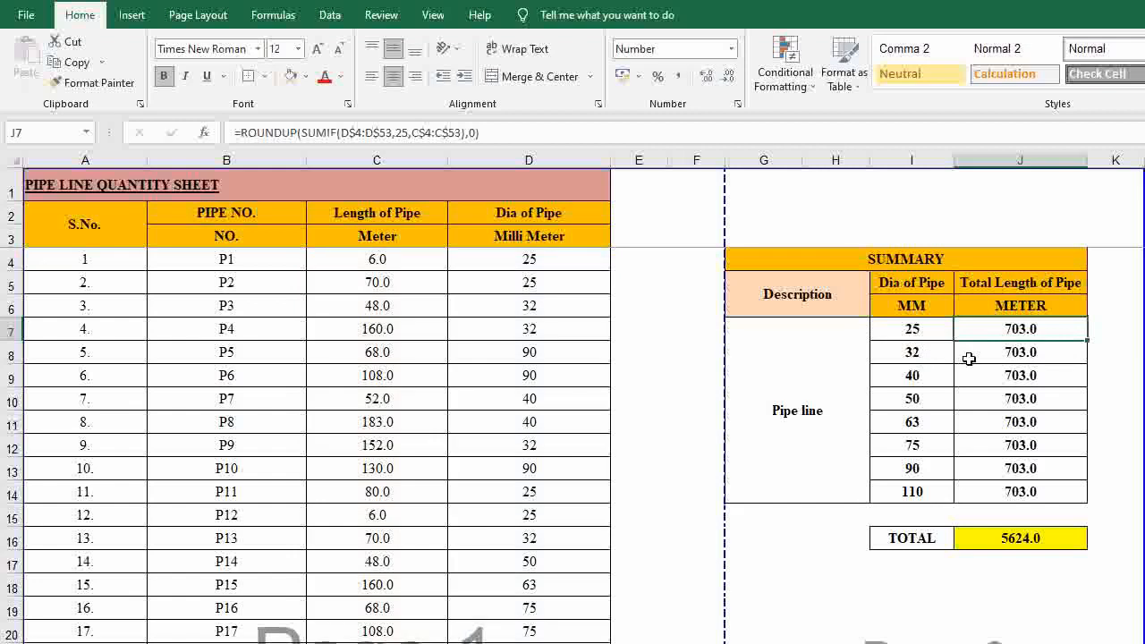
Set the SUMIF criteria to 32 in the J8 formula and to 40 in the J9 formula.
{"action": "double_click", "coordinate": [969, 359]}
{"action": "double_click", "coordinate": [1077, 353]}
{"action": "type", "text": "32"}
{"action": "key", "text": "Return"}
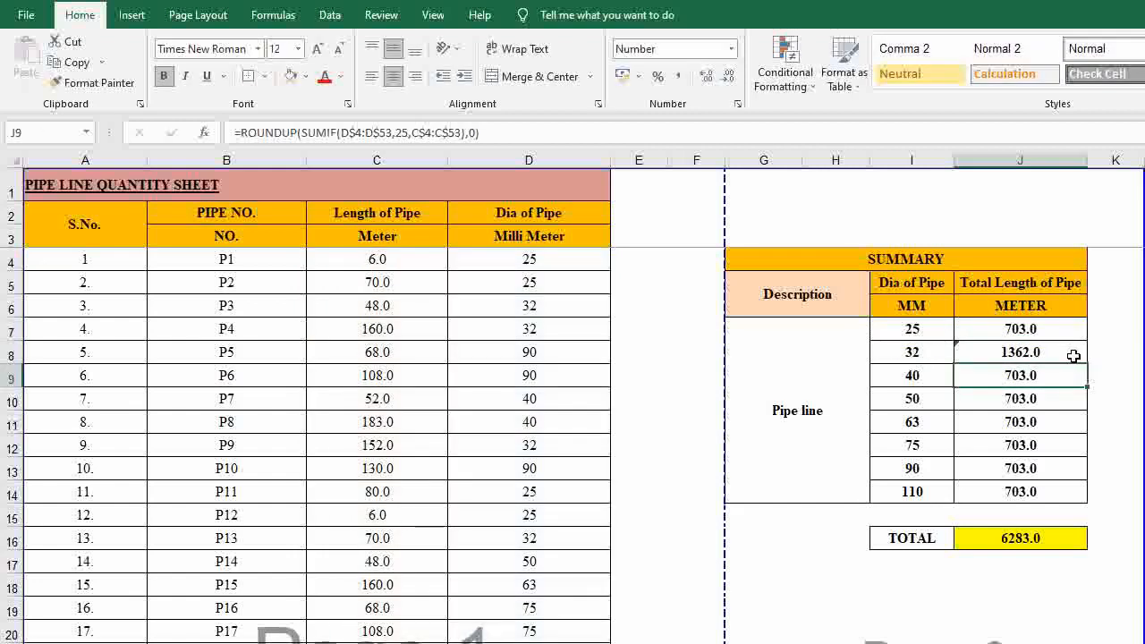
{"action": "double_click", "coordinate": [1016, 374]}
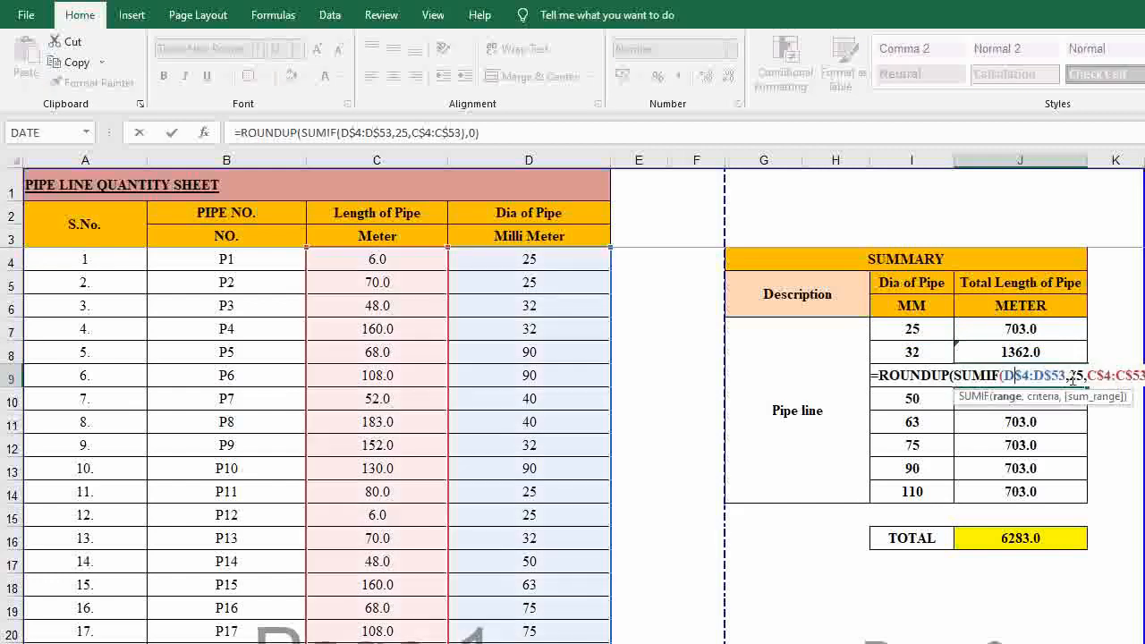
{"action": "double_click", "coordinate": [1075, 375]}
{"action": "type", "text": "40"}
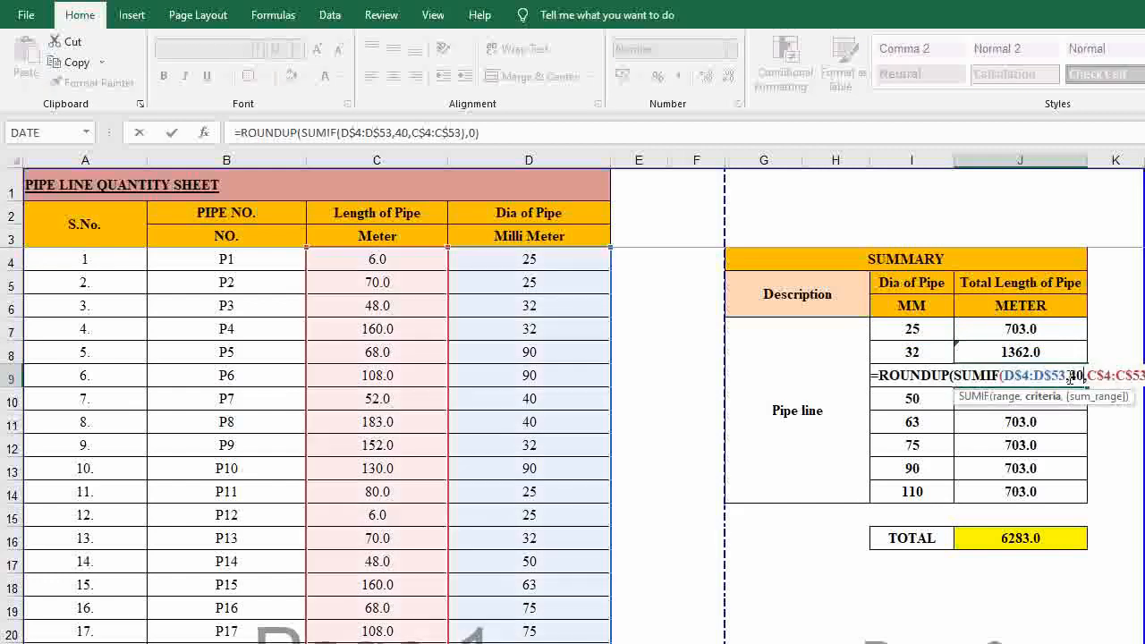
{"action": "key", "text": "Return"}
Set the SUMIF criteria to 50 in the J10 formula and to 63 in the J11 formula.
{"action": "double_click", "coordinate": [1024, 398]}
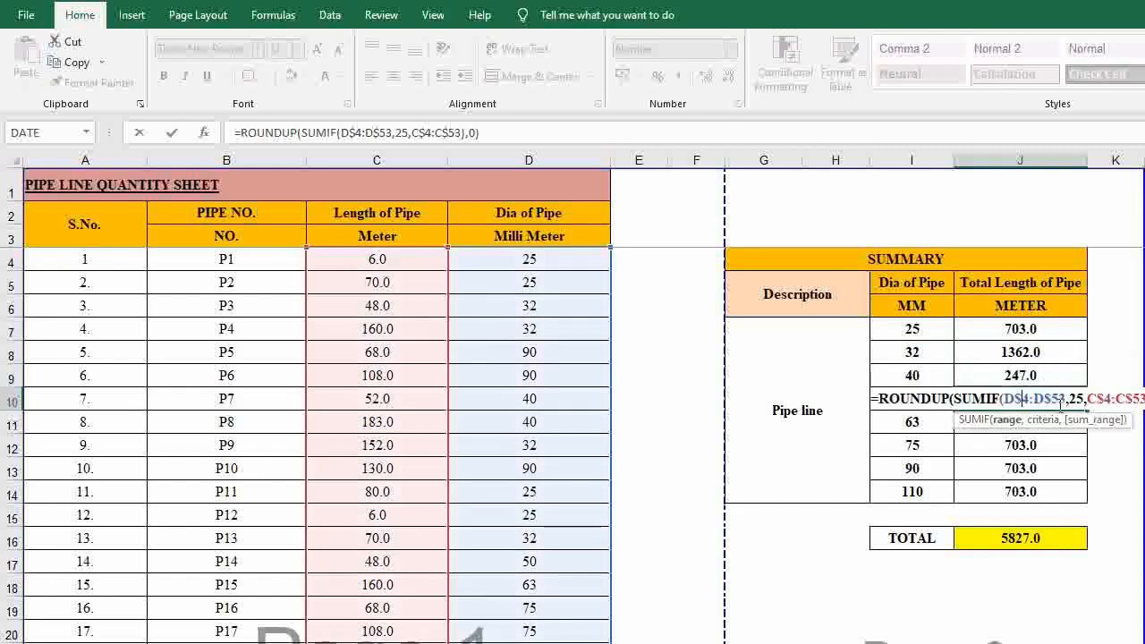
{"action": "double_click", "coordinate": [1075, 399]}
{"action": "type", "text": "50"}
{"action": "key", "text": "Return"}
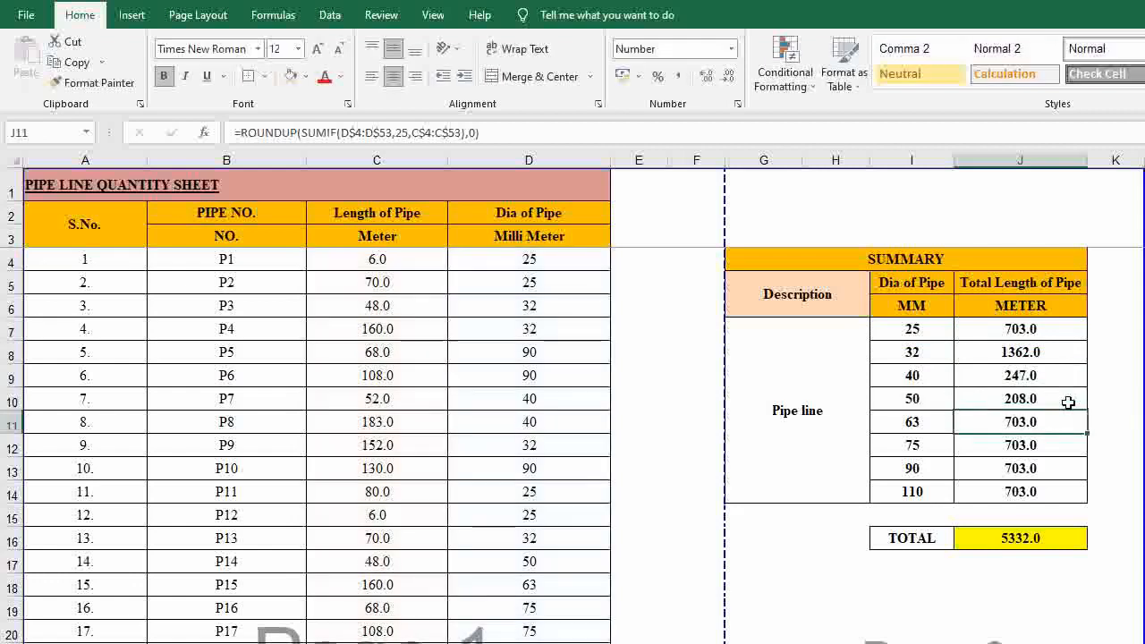
{"action": "double_click", "coordinate": [1006, 421]}
{"action": "double_click", "coordinate": [1076, 422]}
{"action": "type", "text": "63"}
{"action": "key", "text": "Return"}
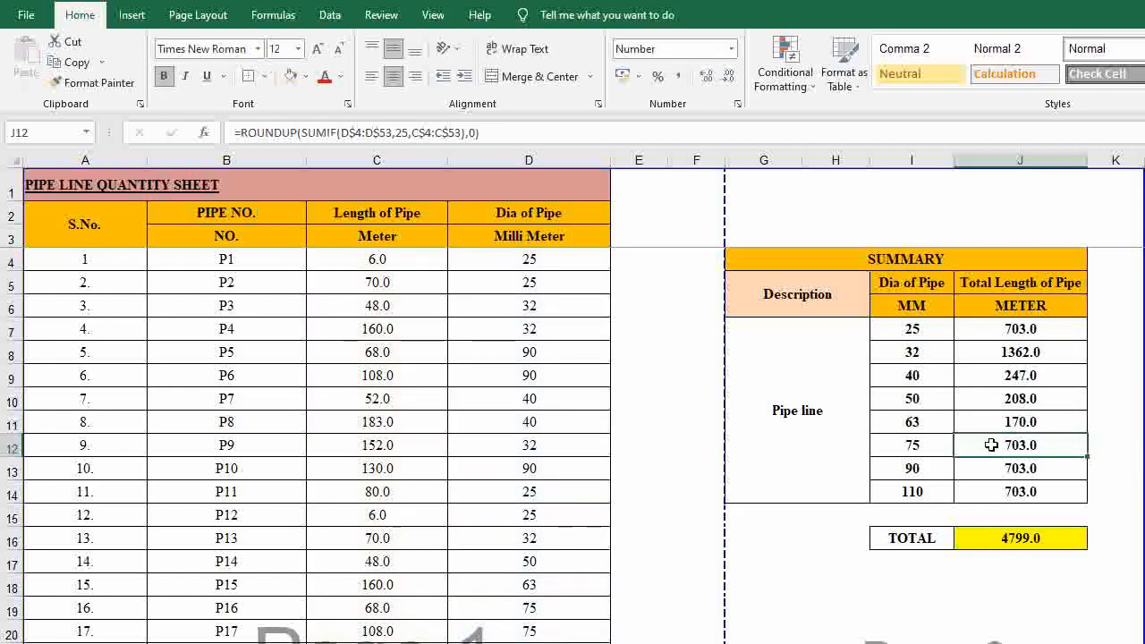
Set the SUMIF criteria to 75 in the J12 formula and to 90 in the J13 formula.
{"action": "double_click", "coordinate": [991, 445]}
{"action": "double_click", "coordinate": [1076, 444]}
{"action": "type", "text": "75"}
{"action": "key", "text": "Return"}
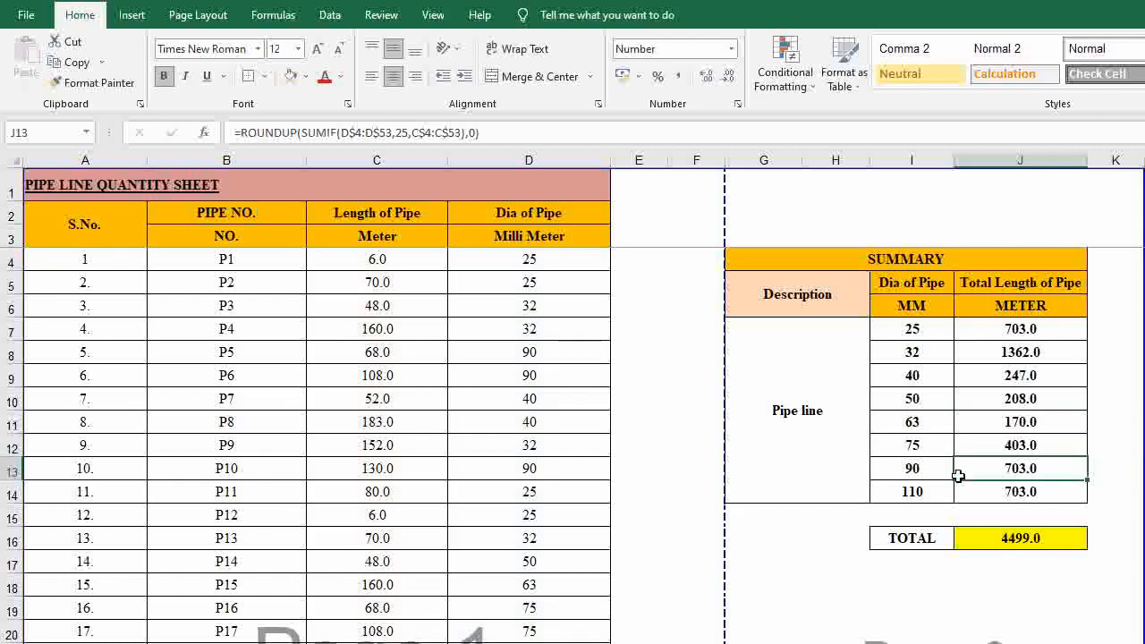
{"action": "double_click", "coordinate": [1025, 468]}
{"action": "double_click", "coordinate": [1075, 469]}
{"action": "type", "text": "90"}
{"action": "key", "text": "Return"}
Change the SUMIF criteria in the J14 formula to 110 to match its pipe diameter.
{"action": "double_click", "coordinate": [1004, 491]}
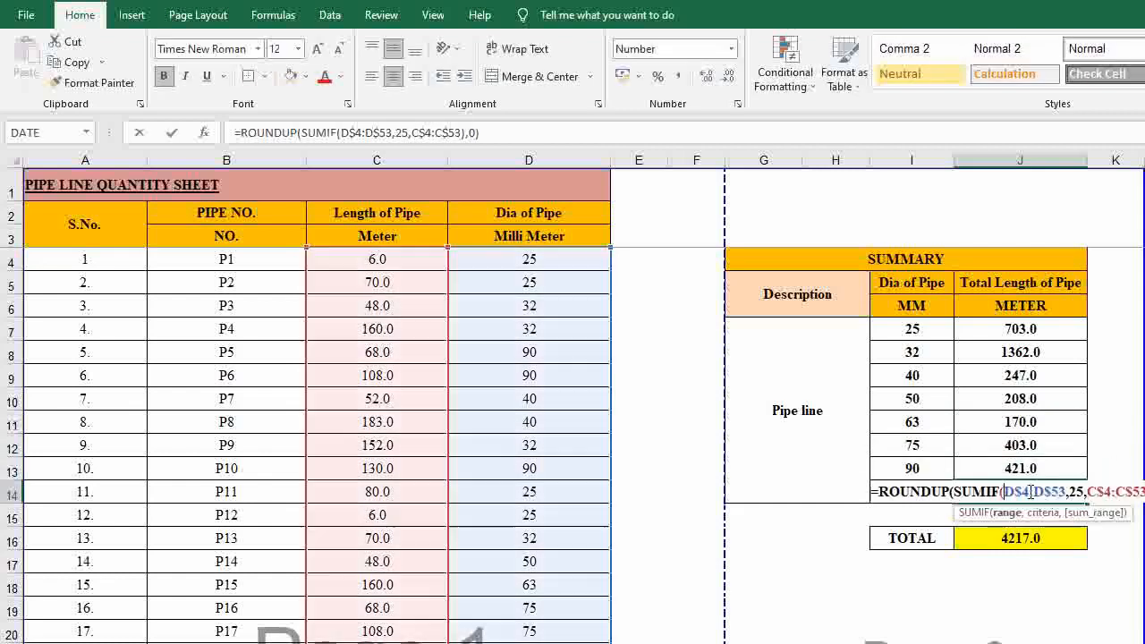
{"action": "type", "text": "110"}
{"action": "key", "text": "Return"}
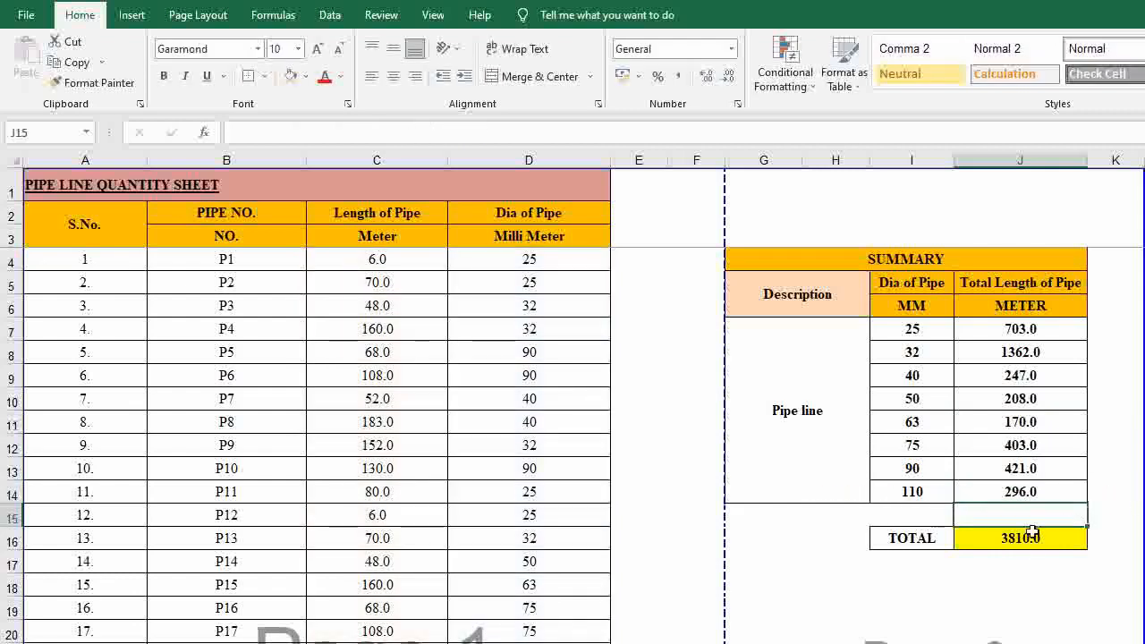
Check the SUMMARY total formula in J16 and compare its result with the pipe length total in row 54.
{"action": "double_click", "coordinate": [1055, 534]}
{"action": "key", "text": "Escape"}
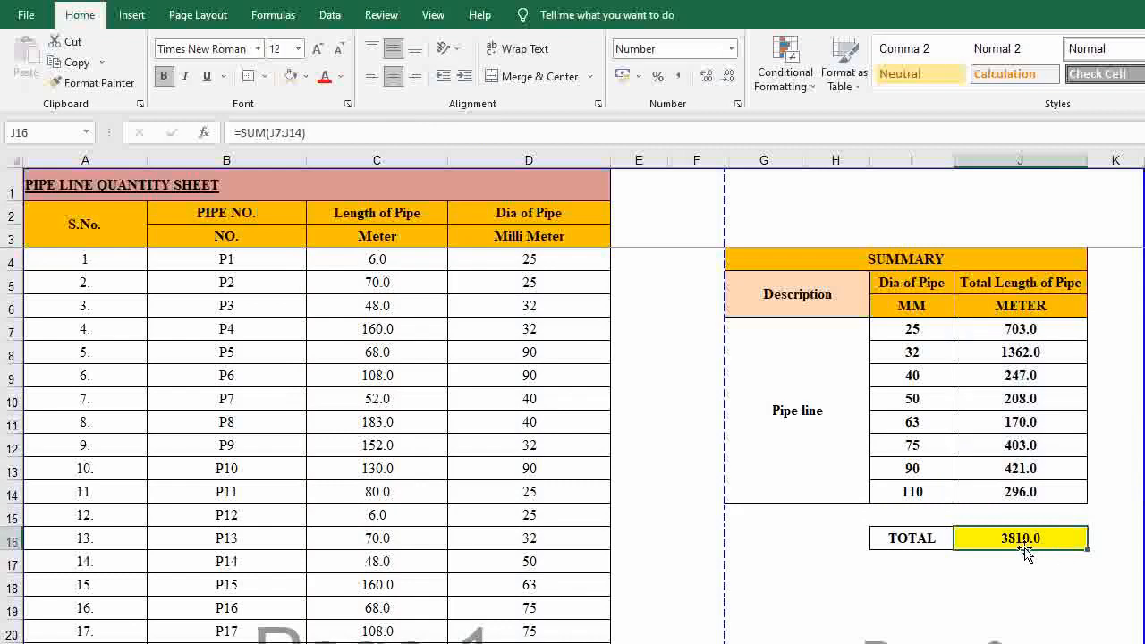
{"action": "scroll", "coordinate": [534, 370], "scroll_direction": "down", "scroll_amount": 13}
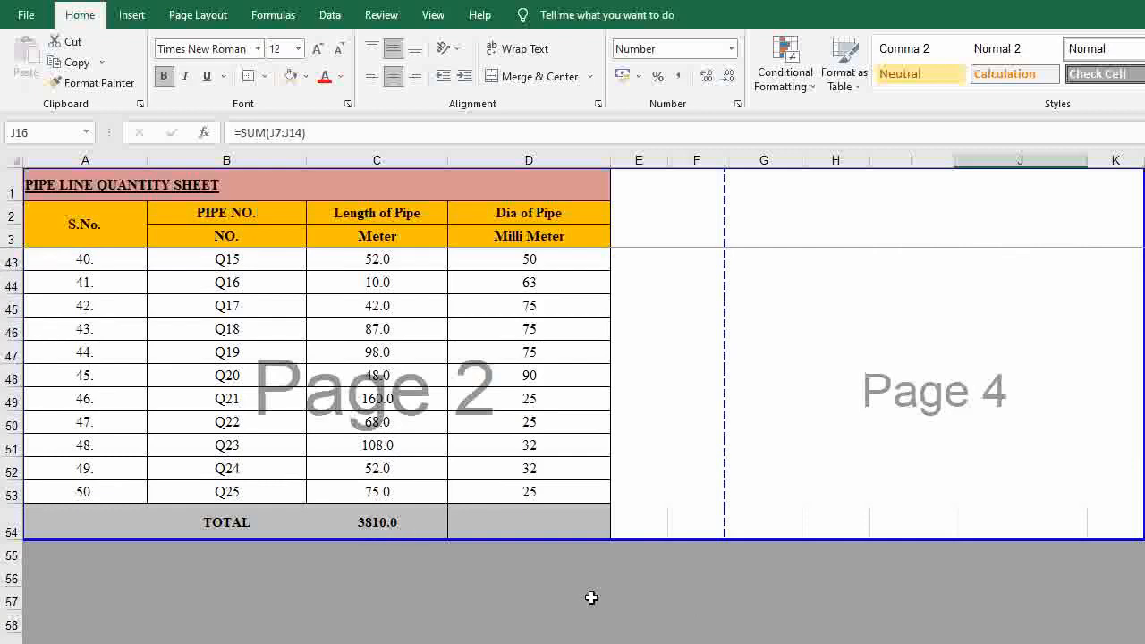
{"action": "scroll", "coordinate": [954, 427], "scroll_direction": "up", "scroll_amount": 13}
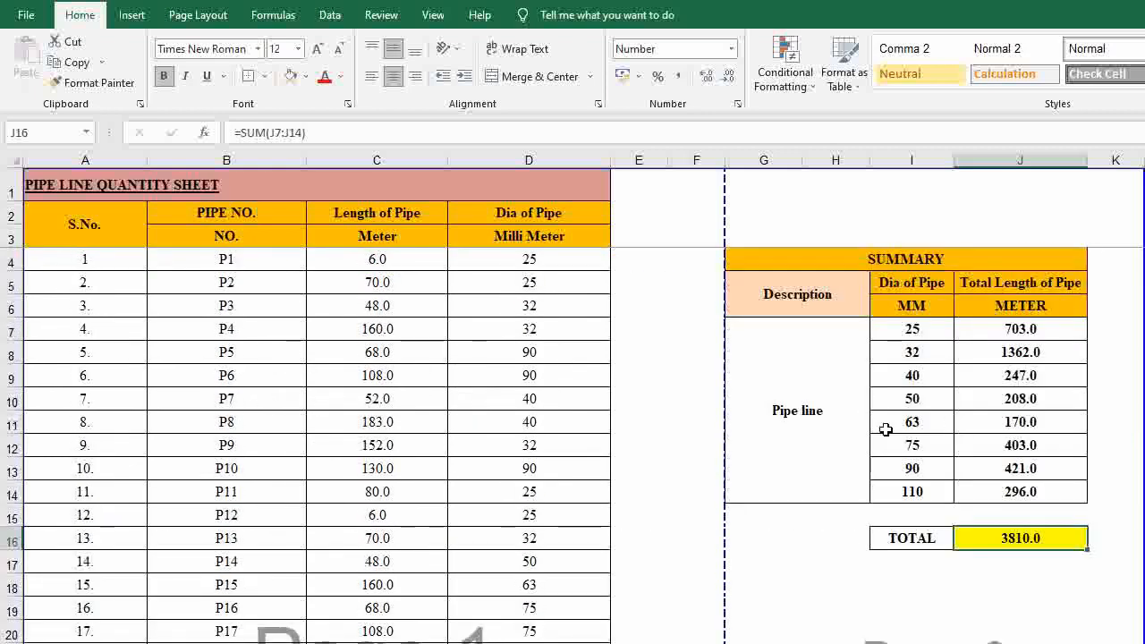